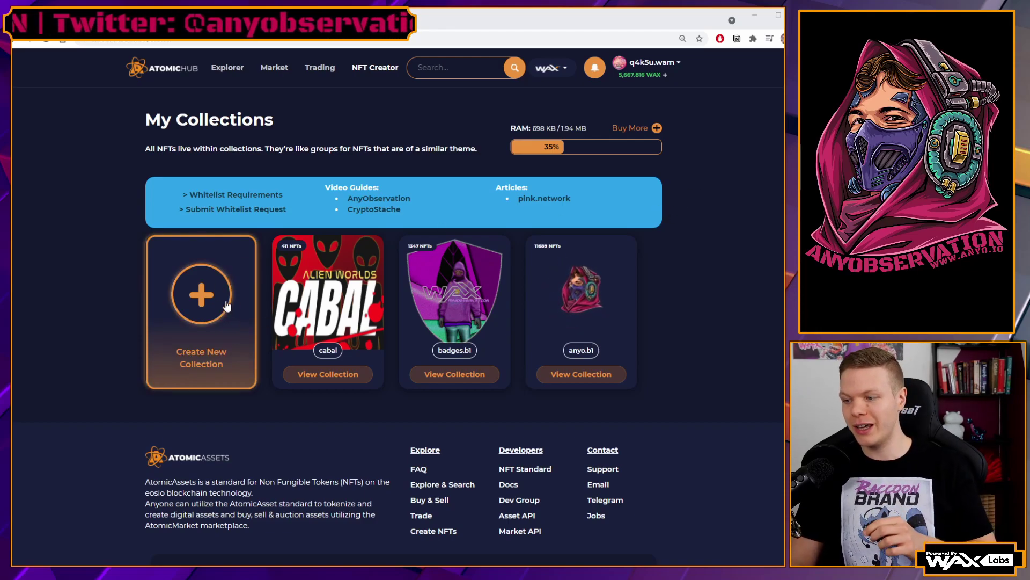
- Open AtomicHub's Create New Collection form, with its empty fields and 5 market fee
{"action": "left_click", "coordinate": [205, 300]}
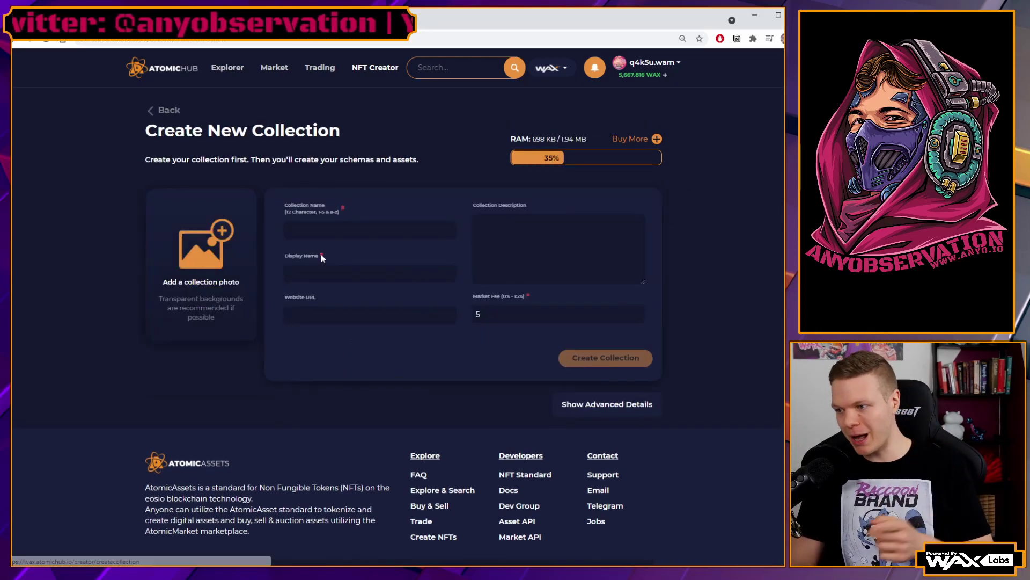
- Go back to the collection list and open the anyo.b1 collection
{"action": "left_click", "coordinate": [154, 111]}
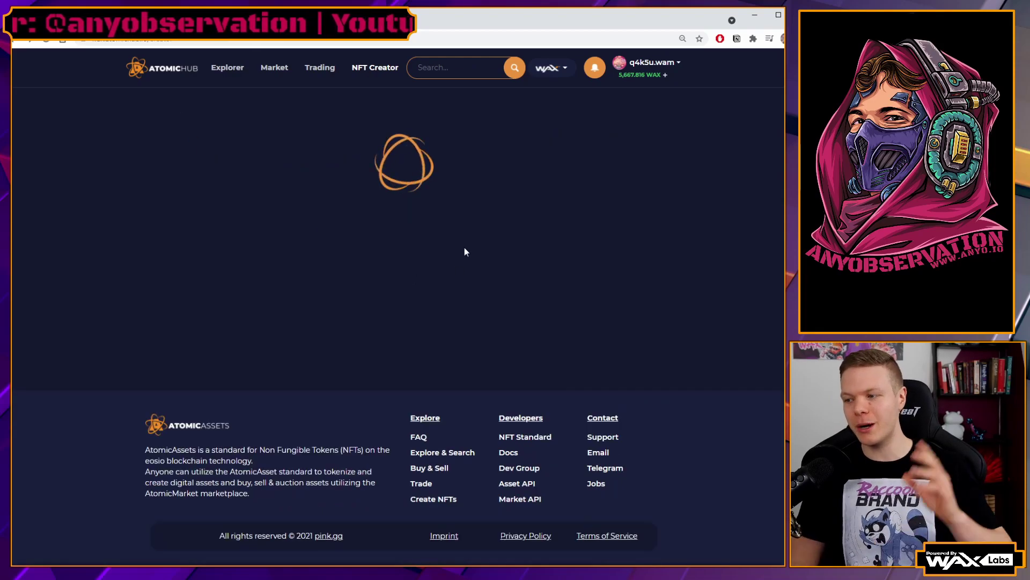
{"action": "left_click", "coordinate": [587, 321]}
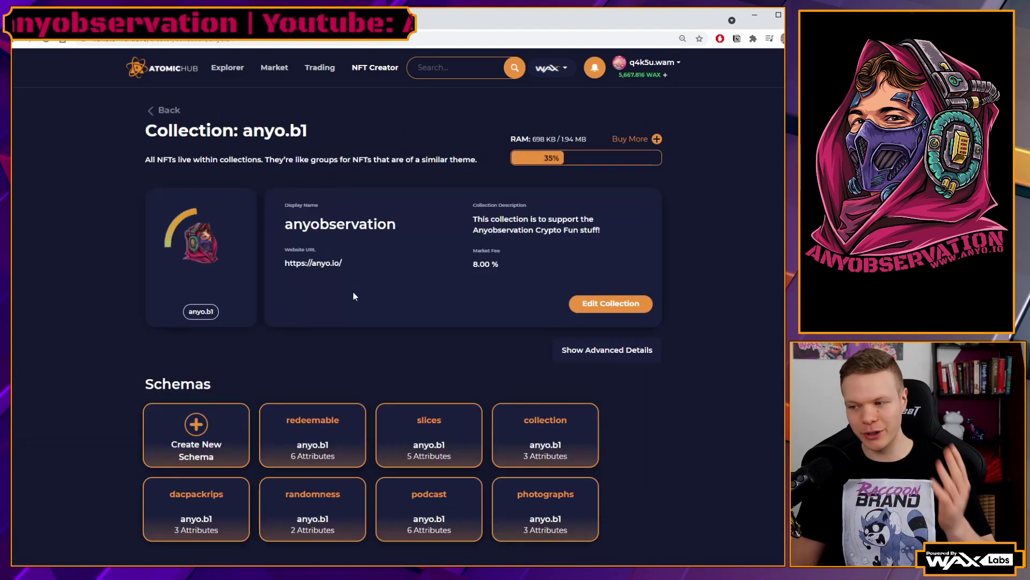
{"action": "scroll", "coordinate": [241, 295], "scroll_direction": "down", "scroll_amount": 3}
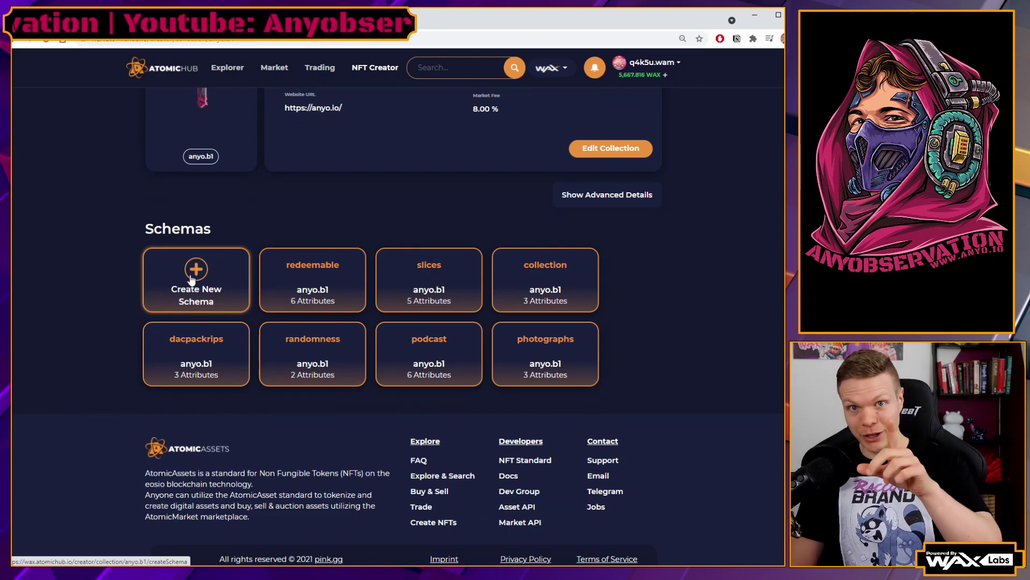
- Preview the new-schema form with two attribute rows, then return to the anyo.b1 page
{"action": "left_click", "coordinate": [211, 279]}
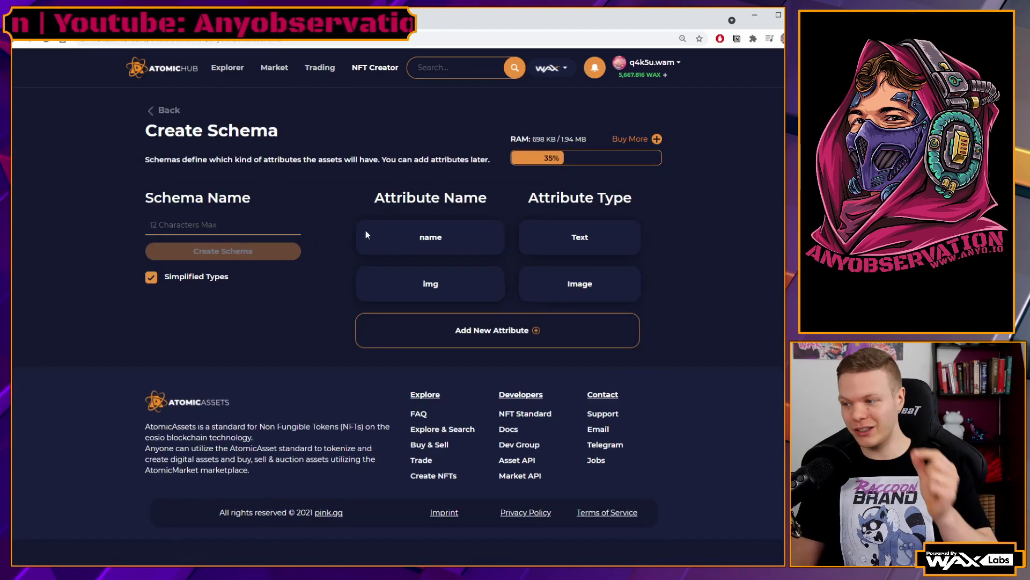
{"action": "left_click", "coordinate": [478, 331]}
{"action": "left_click", "coordinate": [478, 376]}
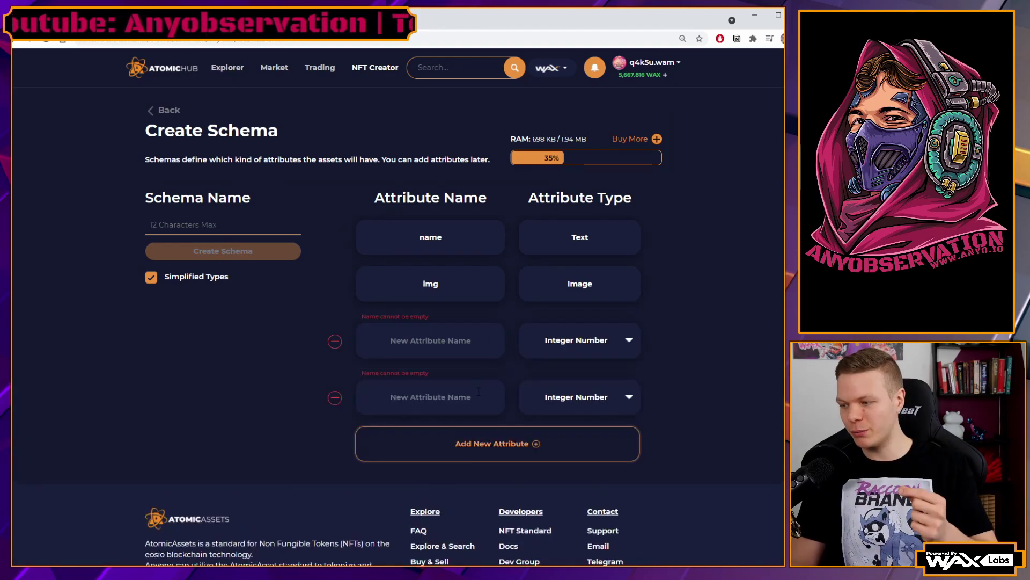
{"action": "left_click", "coordinate": [164, 110]}
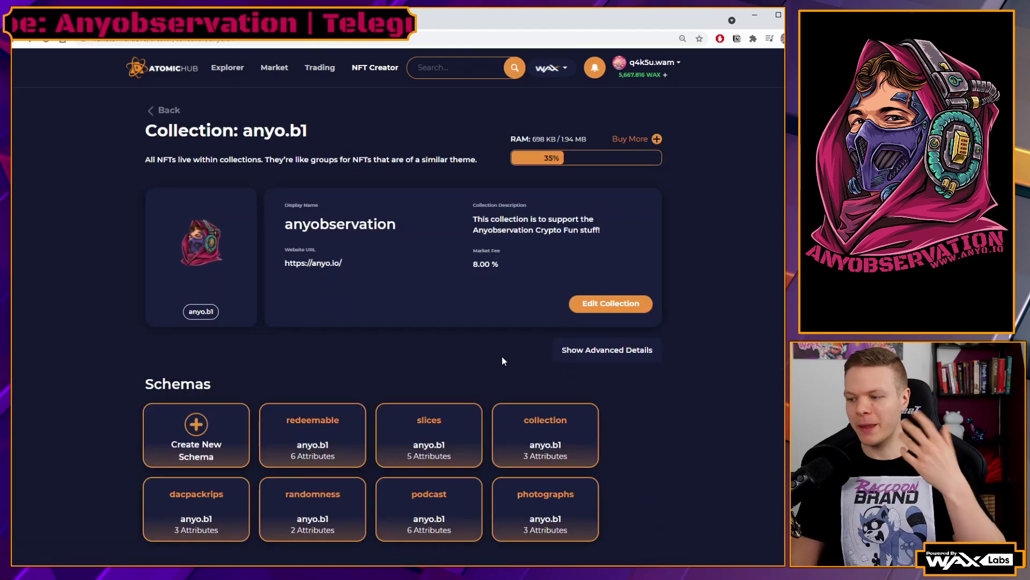
- Open the collection schema and preview the Create New Template form
{"action": "left_click", "coordinate": [549, 443]}
{"action": "scroll", "coordinate": [475, 304], "scroll_direction": "down", "scroll_amount": 5}
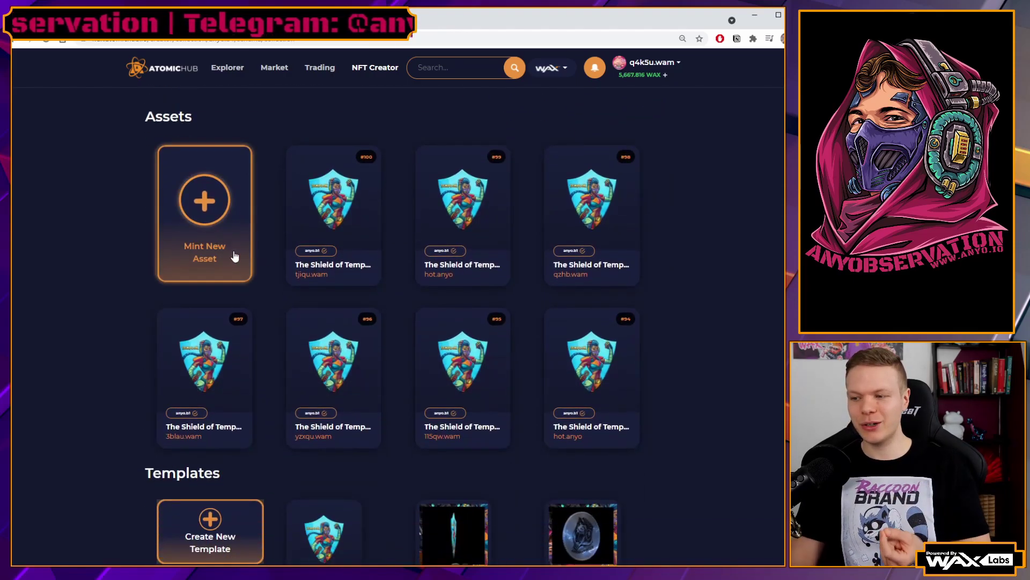
{"action": "scroll", "coordinate": [233, 242], "scroll_direction": "down", "scroll_amount": 5}
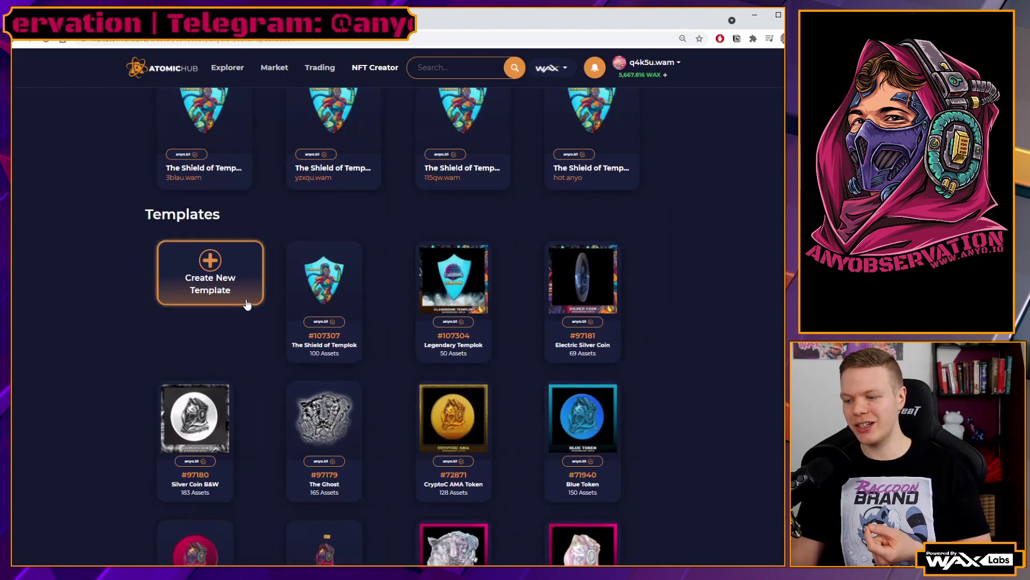
{"action": "left_click", "coordinate": [208, 282]}
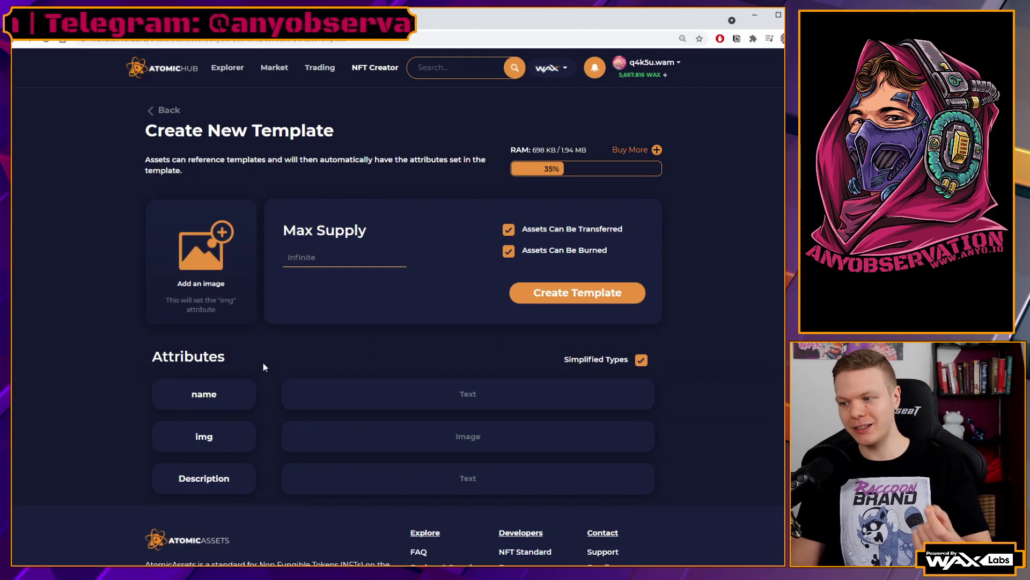
{"action": "left_click", "coordinate": [161, 111]}
- Preview the Mint New Asset form and its template list without choosing a template
{"action": "scroll", "coordinate": [265, 228], "scroll_direction": "down", "scroll_amount": 3}
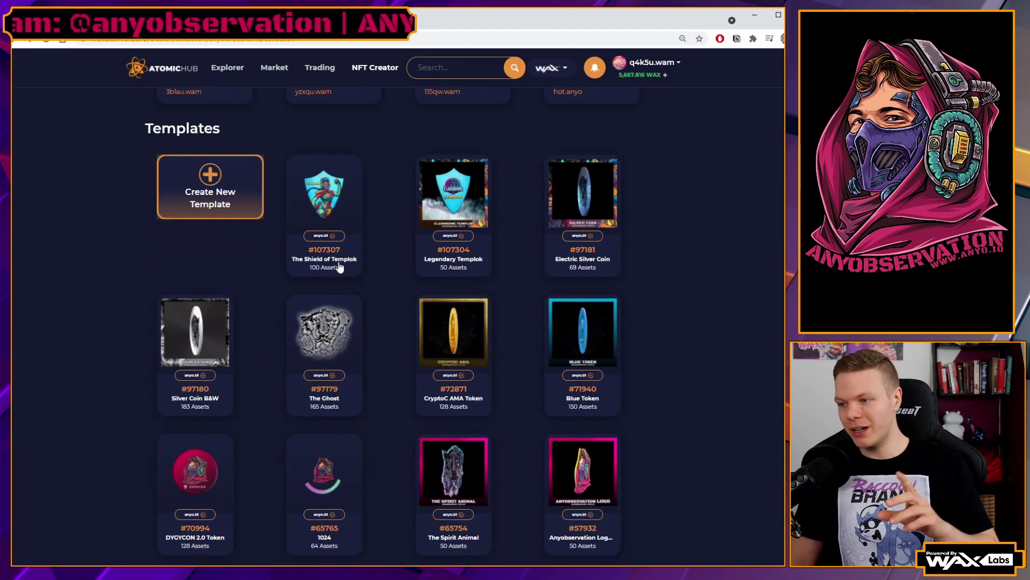
{"action": "scroll", "coordinate": [266, 231], "scroll_direction": "up", "scroll_amount": 7}
{"action": "left_click", "coordinate": [216, 230]}
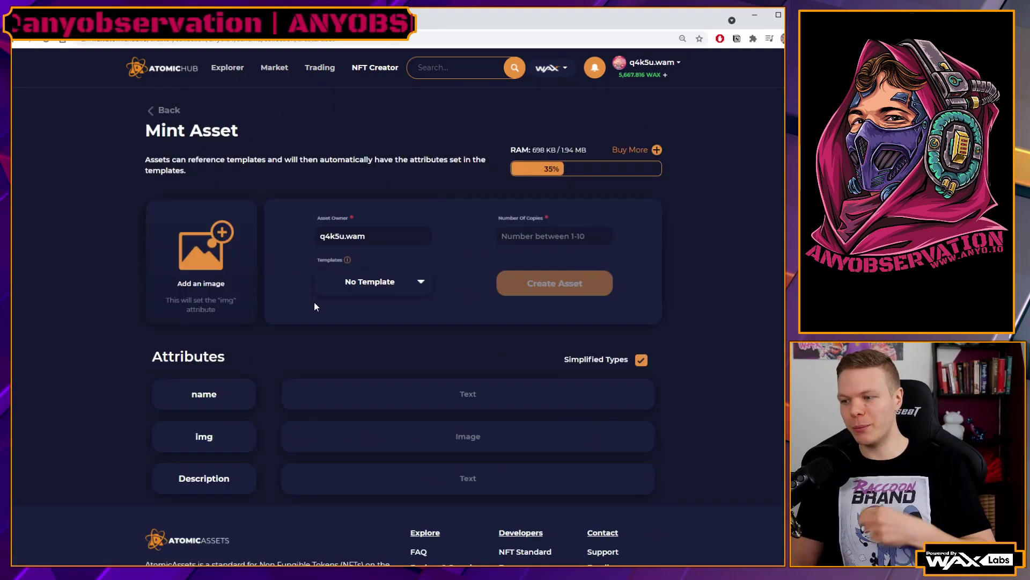
{"action": "left_click", "coordinate": [376, 281]}
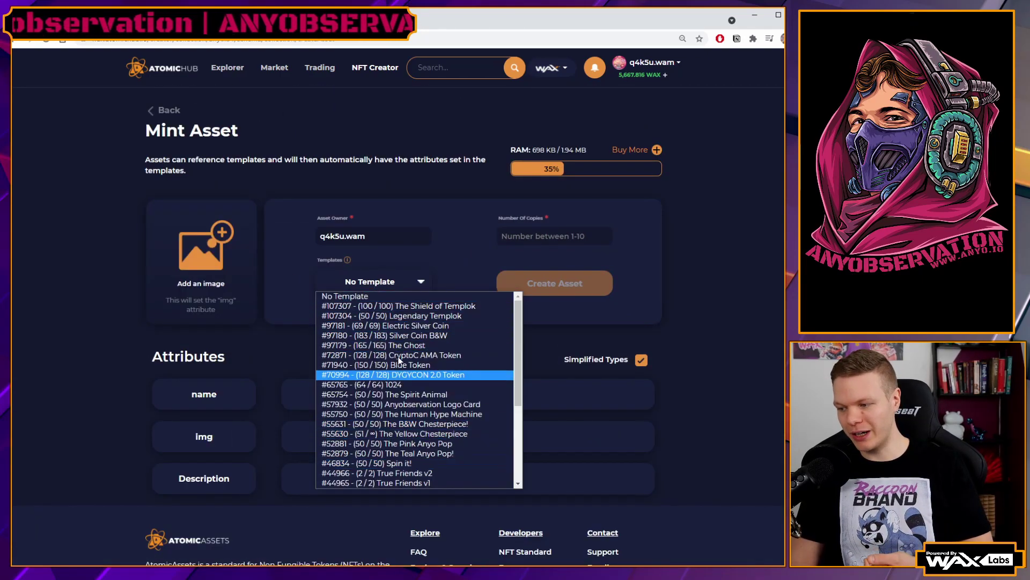
{"action": "left_click", "coordinate": [102, 321]}
{"action": "left_click", "coordinate": [160, 109]}
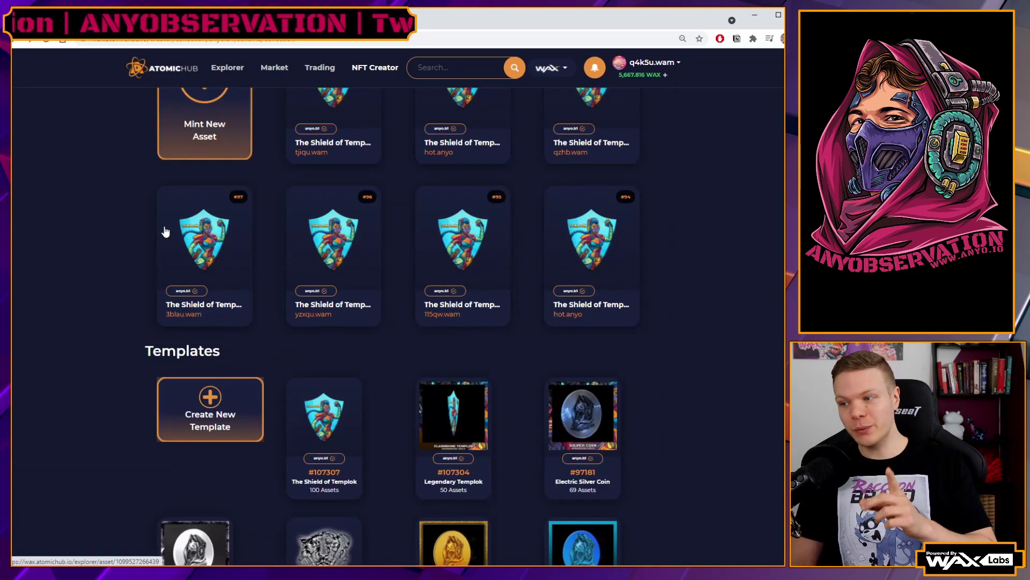
- Open template #17352 from the schema's template list
{"action": "scroll", "coordinate": [154, 236], "scroll_direction": "down", "scroll_amount": 8}
{"action": "scroll", "coordinate": [153, 233], "scroll_direction": "down", "scroll_amount": 15}
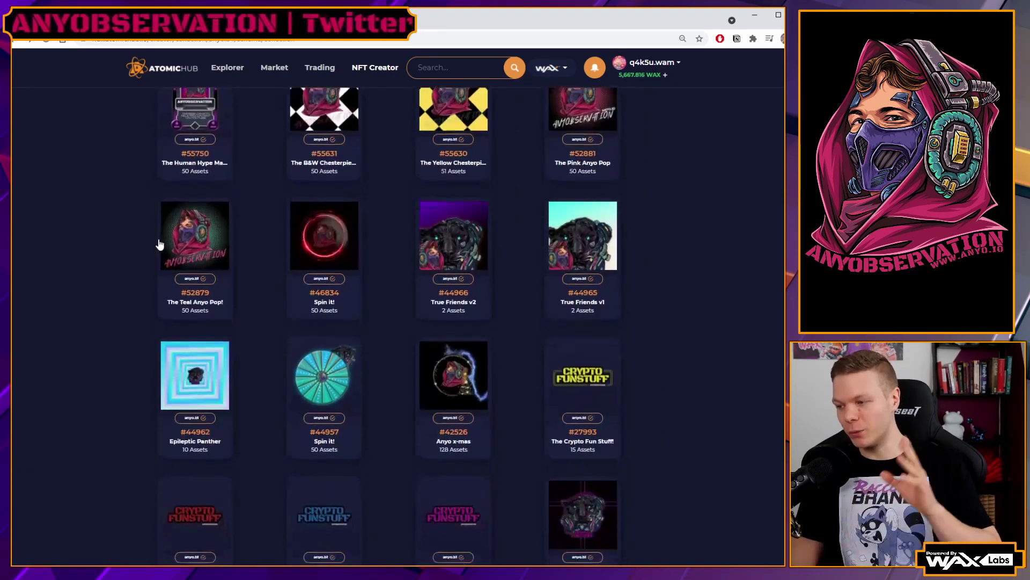
{"action": "left_click", "coordinate": [199, 289]}
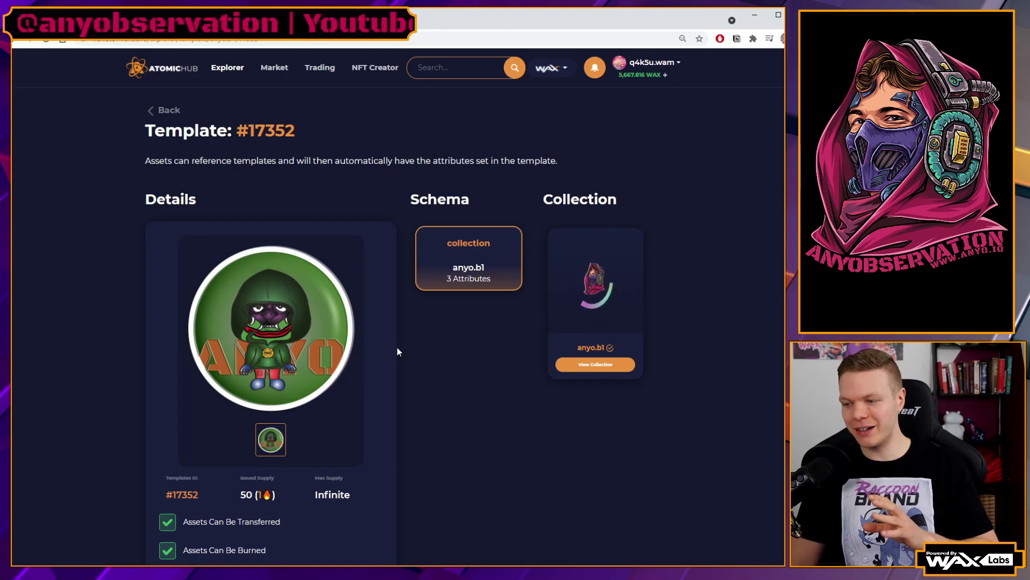
- Review template #17352's details, then go to the createdrop form prefilled for 17352
{"action": "scroll", "coordinate": [413, 353], "scroll_direction": "down", "scroll_amount": 4}
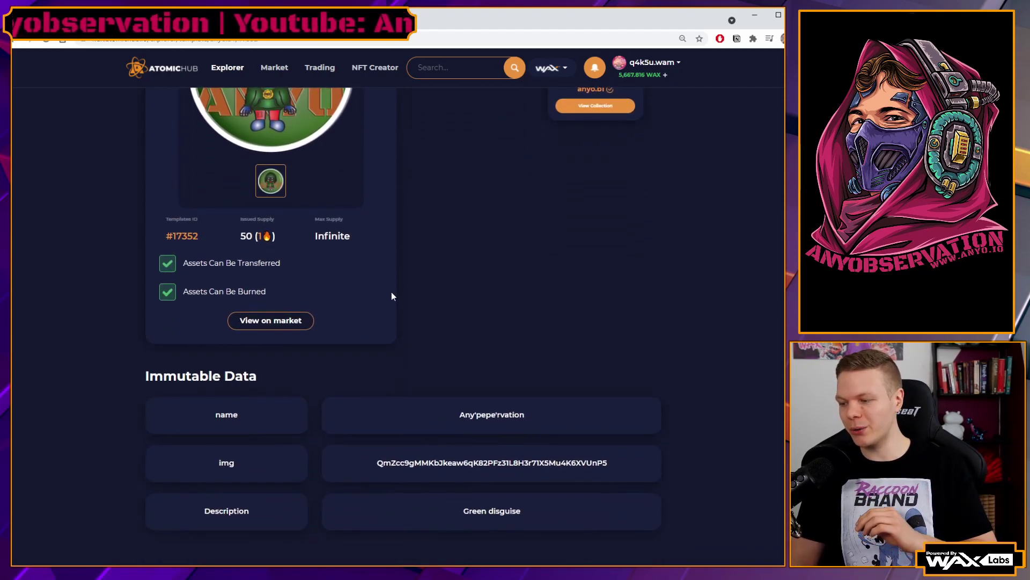
{"action": "scroll", "coordinate": [391, 295], "scroll_direction": "up", "scroll_amount": 5}
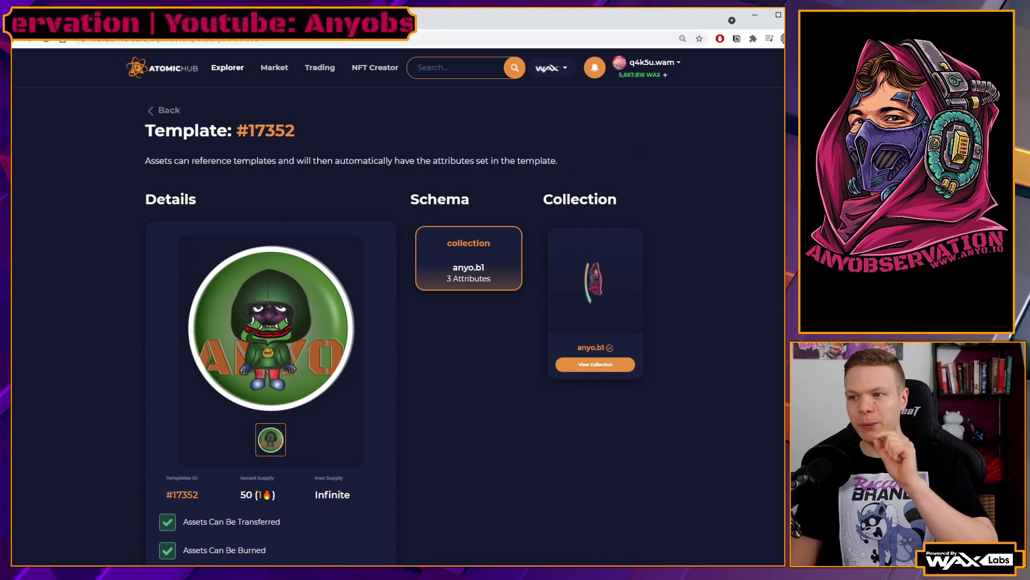
{"action": "left_click", "coordinate": [59, 13]}
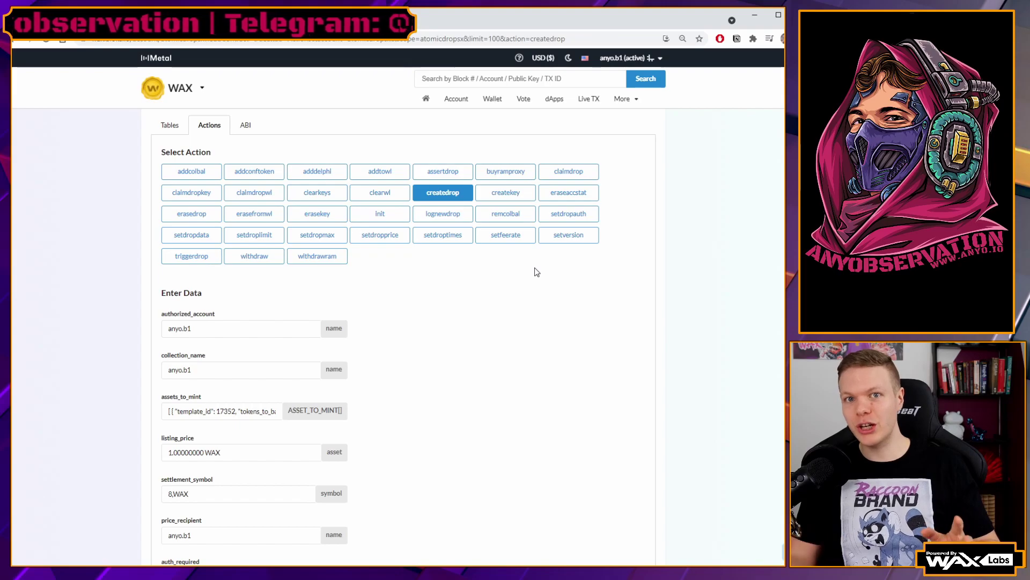
- Zoom the createdrop Enter Data form to 175% and select the authorized_account value anyo.b1
{"action": "scroll", "coordinate": [499, 269], "scroll_direction": "down", "scroll_amount": 1}
{"action": "scroll", "coordinate": [464, 253], "scroll_direction": "up", "scroll_amount": 2}
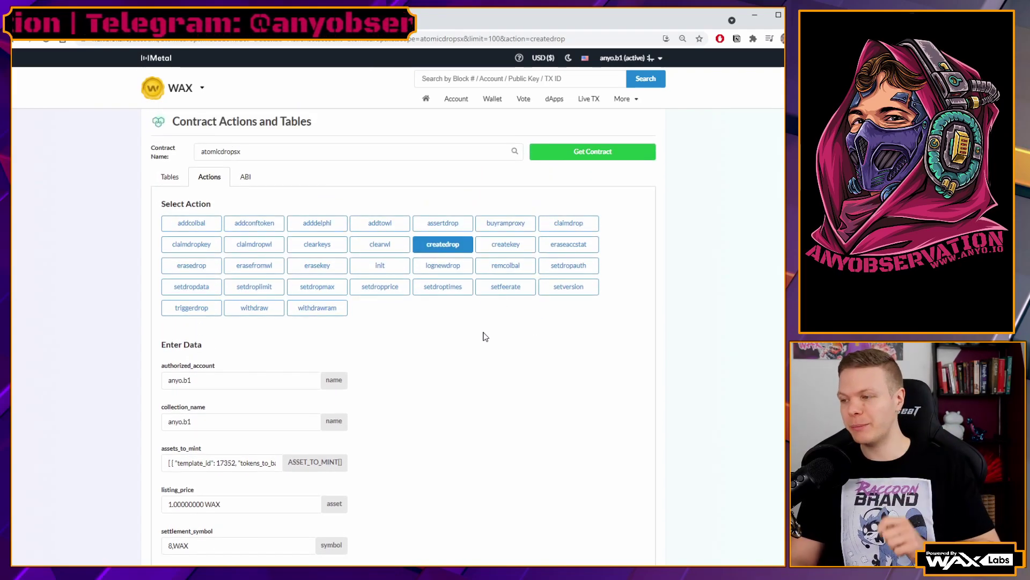
{"action": "scroll", "coordinate": [297, 306], "scroll_direction": "down", "scroll_amount": 4}
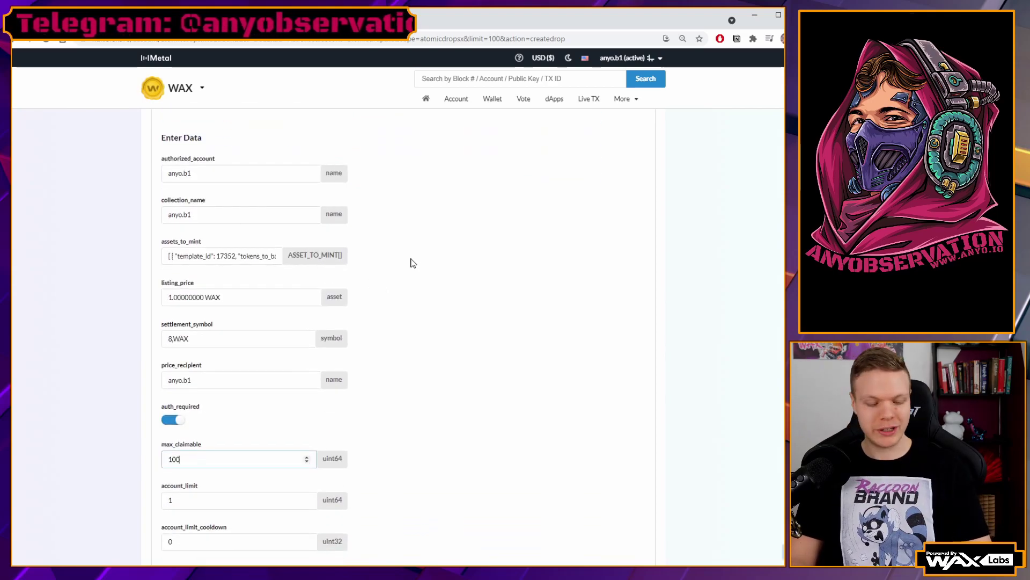
{"action": "key", "text": "ctrl+plus"}
{"action": "key", "text": "ctrl+plus"}
{"action": "key", "text": "ctrl+plus"}
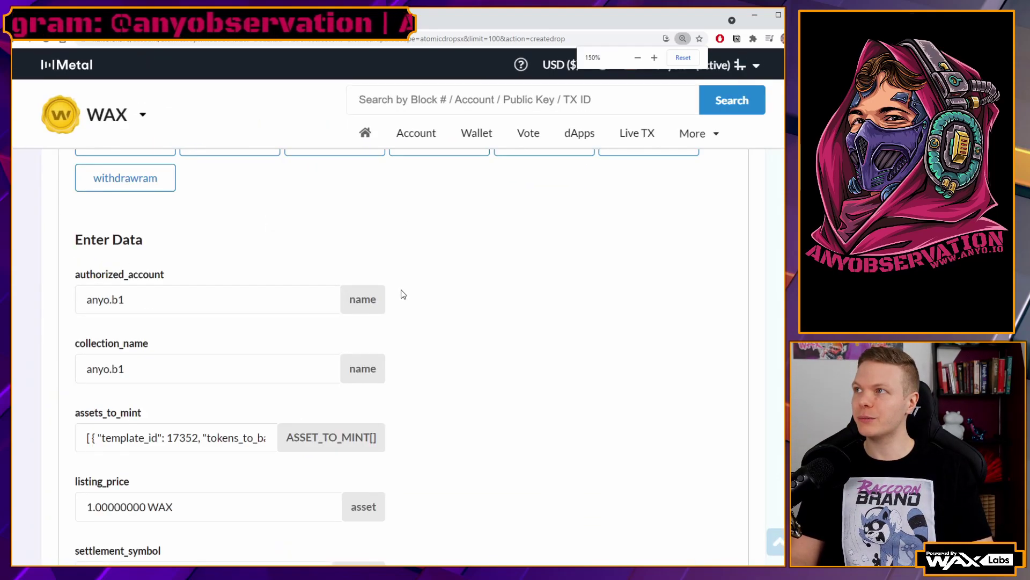
{"action": "key", "text": "ctrl+plus"}
{"action": "scroll", "coordinate": [428, 306], "scroll_direction": "down", "scroll_amount": 3}
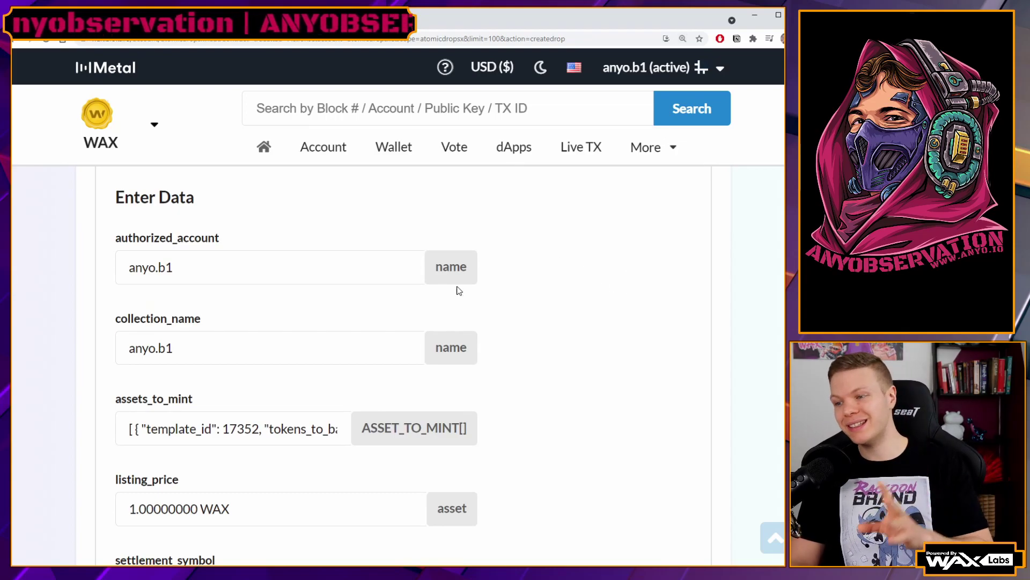
{"action": "triple_click", "coordinate": [185, 259]}
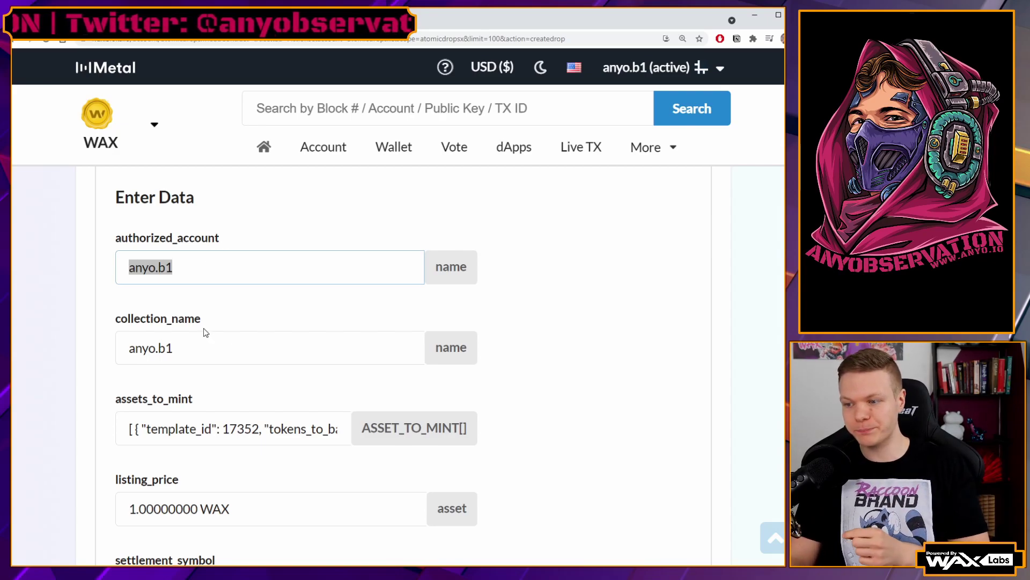
- Check the collection_name value in the createdrop form
{"action": "left_click", "coordinate": [192, 349]}
{"action": "key", "text": "ctrl+a"}
{"action": "left_click", "coordinate": [221, 348]}
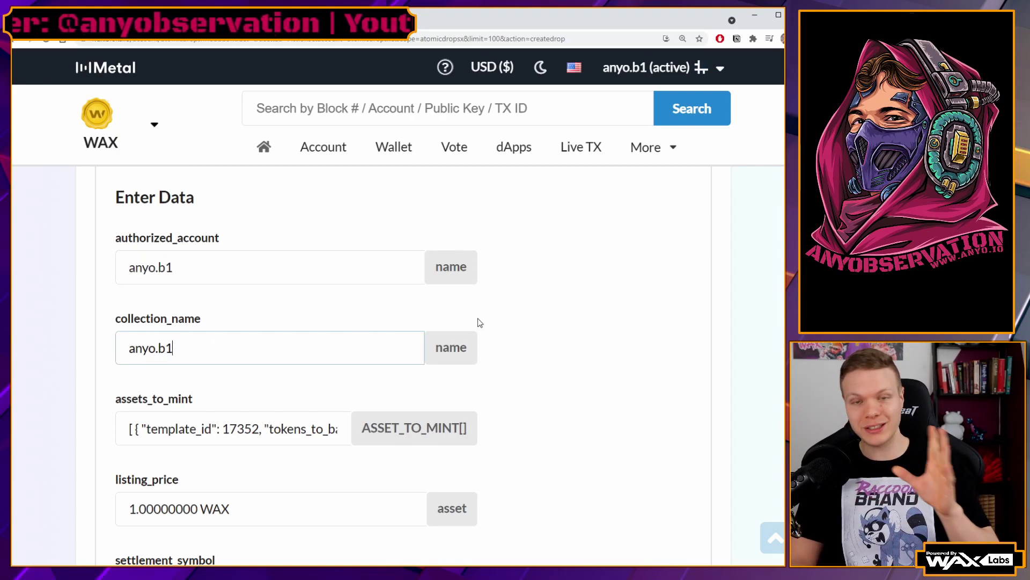
{"action": "scroll", "coordinate": [504, 321], "scroll_direction": "down", "scroll_amount": 1}
{"action": "scroll", "coordinate": [323, 306], "scroll_direction": "down", "scroll_amount": 2}
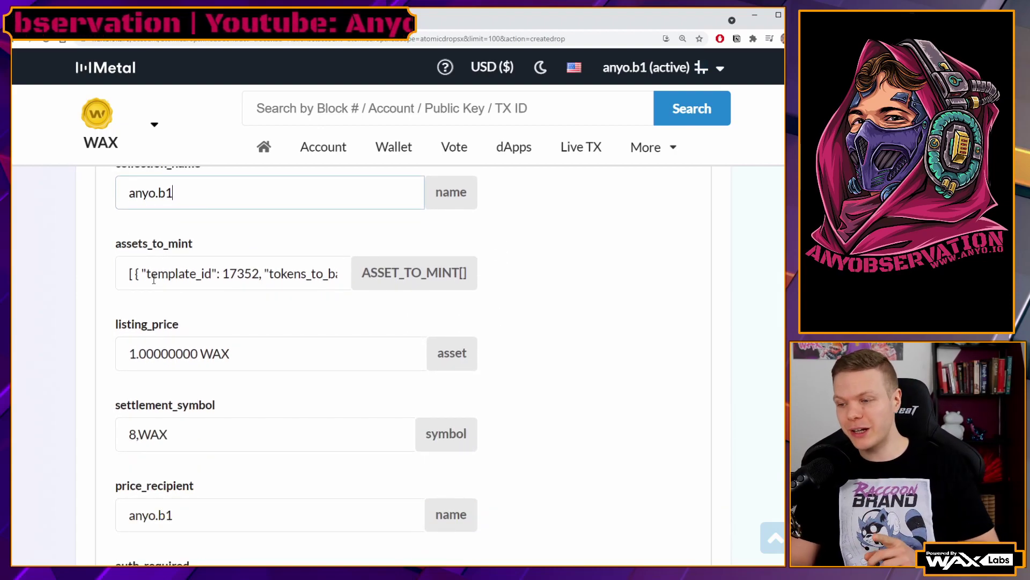
- Highlight template_id 17352 in assets_to_mint, then return to AtomicHub's template page
{"action": "left_click", "coordinate": [126, 275]}
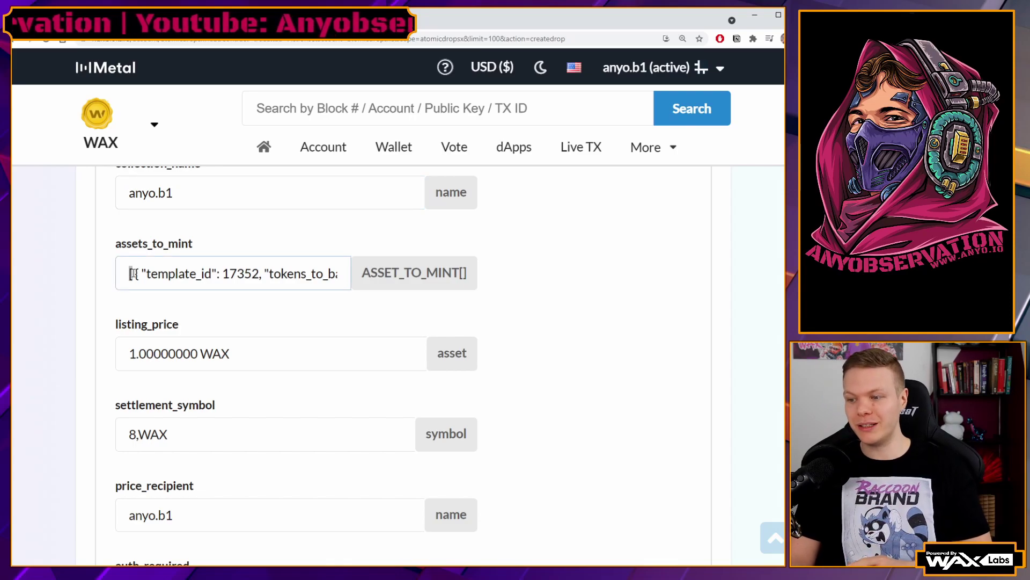
{"action": "key", "text": "shift+Right"}
{"action": "key", "text": "shift+Right"}
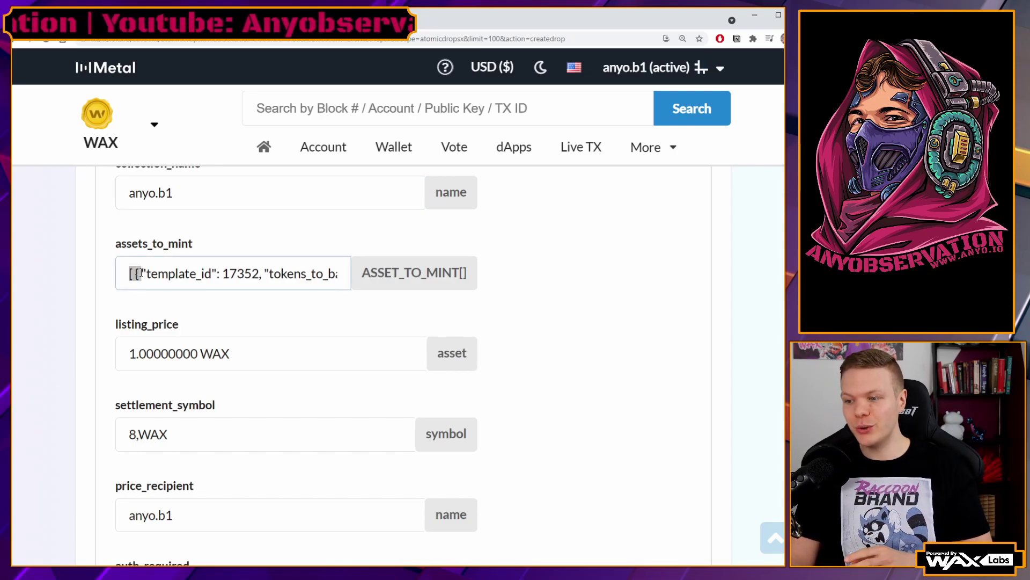
{"action": "left_click", "coordinate": [197, 273]}
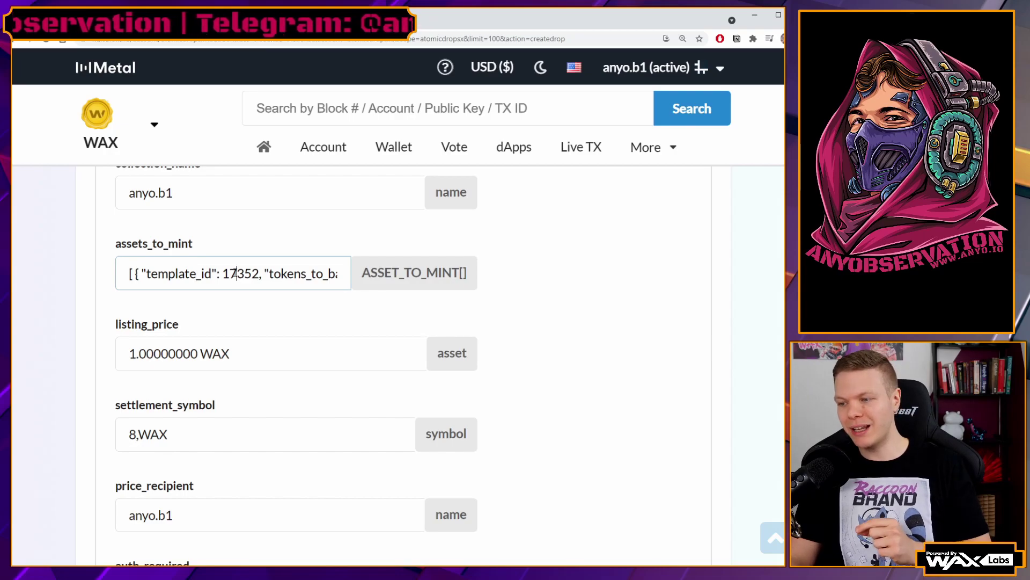
{"action": "double_click", "coordinate": [241, 273]}
{"action": "key", "text": "ctrl+Tab"}
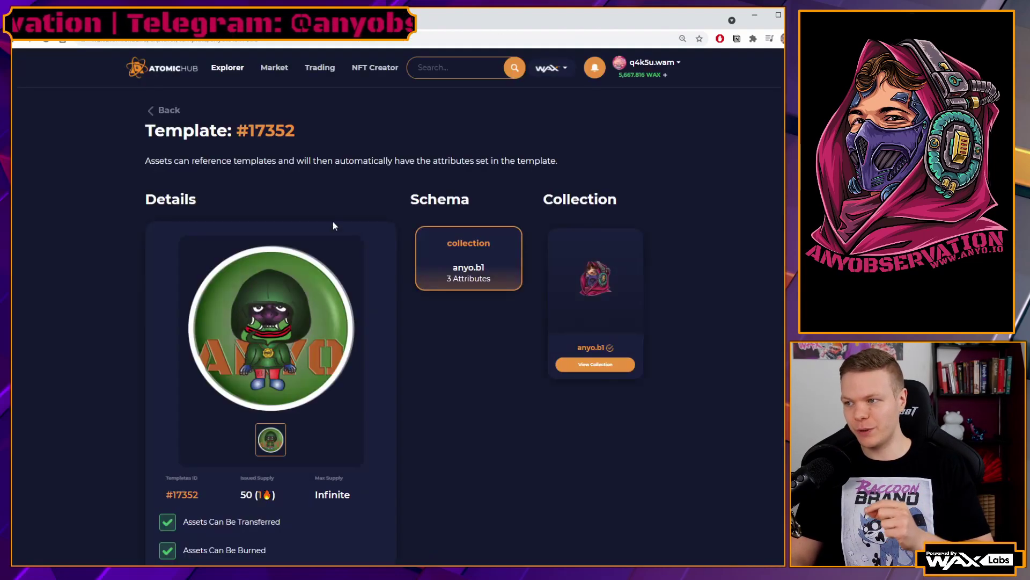
- Select template ID 17352 on AtomicHub, zoom to 175%, and return to the drop form
{"action": "scroll", "coordinate": [278, 256], "scroll_direction": "down", "scroll_amount": 6}
{"action": "left_click_drag", "start_coordinate": [200, 186], "coordinate": [173, 185]}
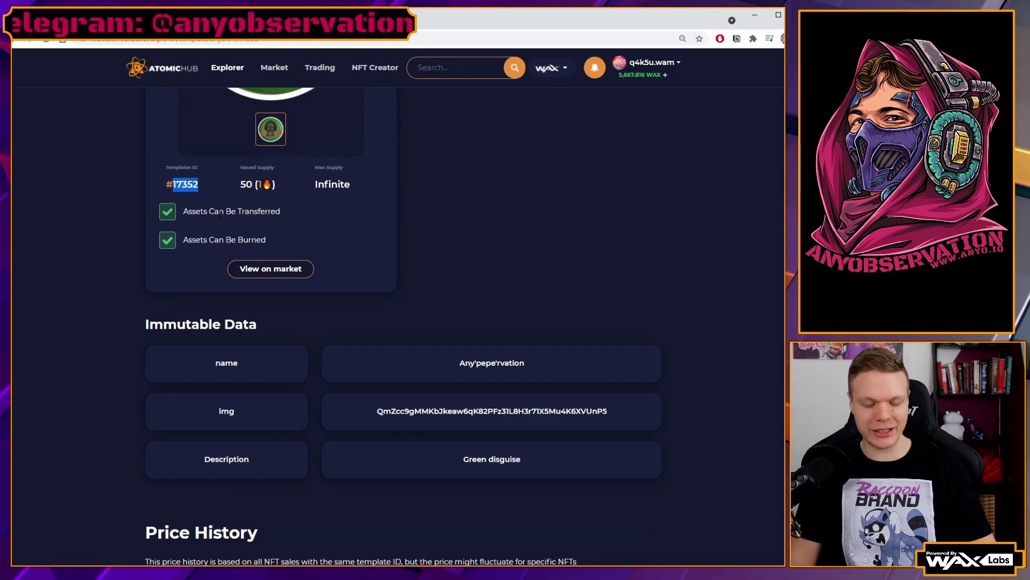
{"action": "key", "text": "ctrl+plus"}
{"action": "key", "text": "ctrl+plus"}
{"action": "key", "text": "ctrl+plus"}
{"action": "key", "text": "ctrl+plus"}
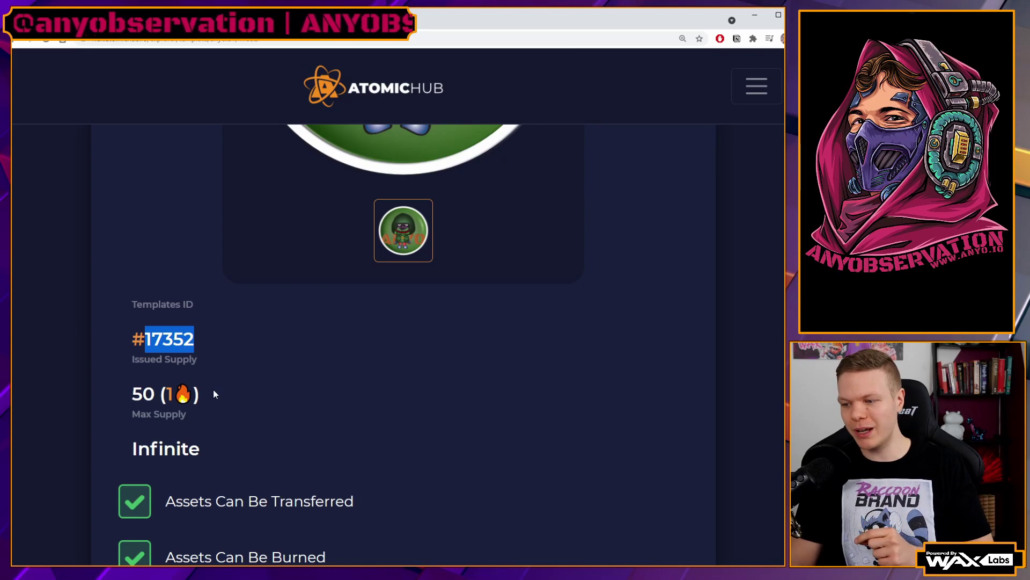
{"action": "key", "text": "alt+Tab"}
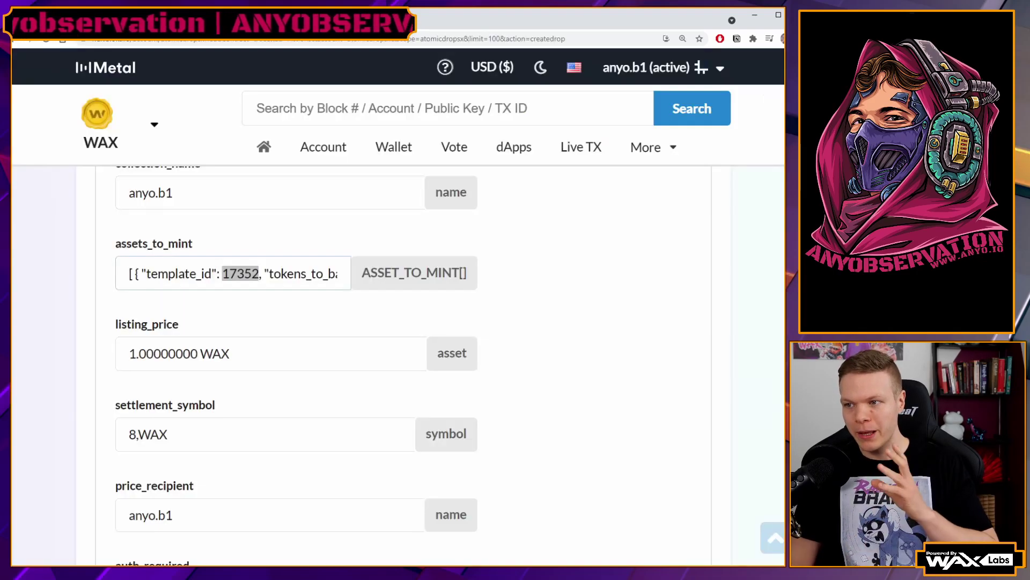
{"action": "left_click", "coordinate": [253, 275]}
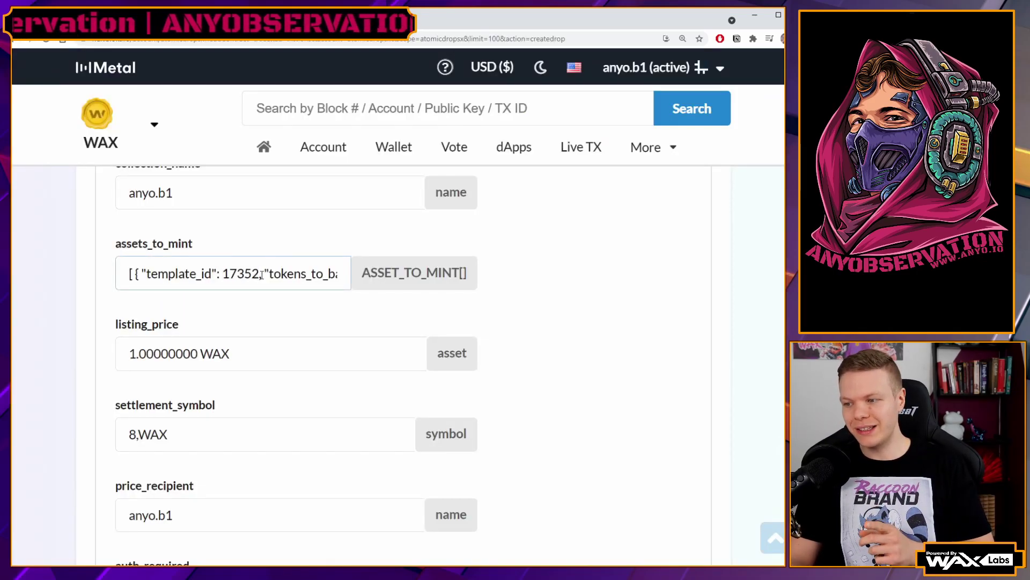
{"action": "left_click_drag", "start_coordinate": [146, 275], "coordinate": [236, 280]}
{"action": "left_click", "coordinate": [237, 279]}
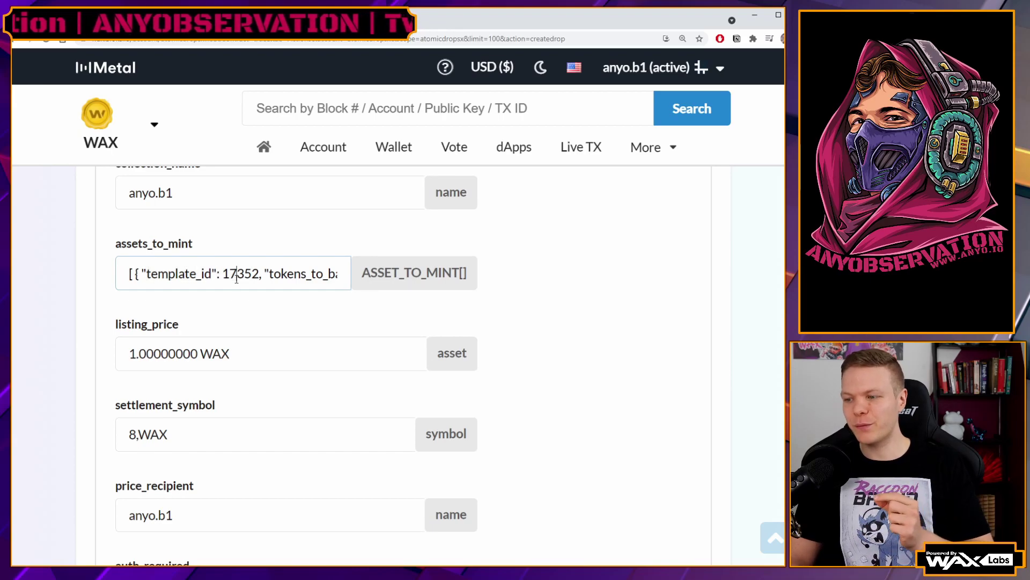
{"action": "left_click_drag", "start_coordinate": [270, 271], "coordinate": [343, 277]}
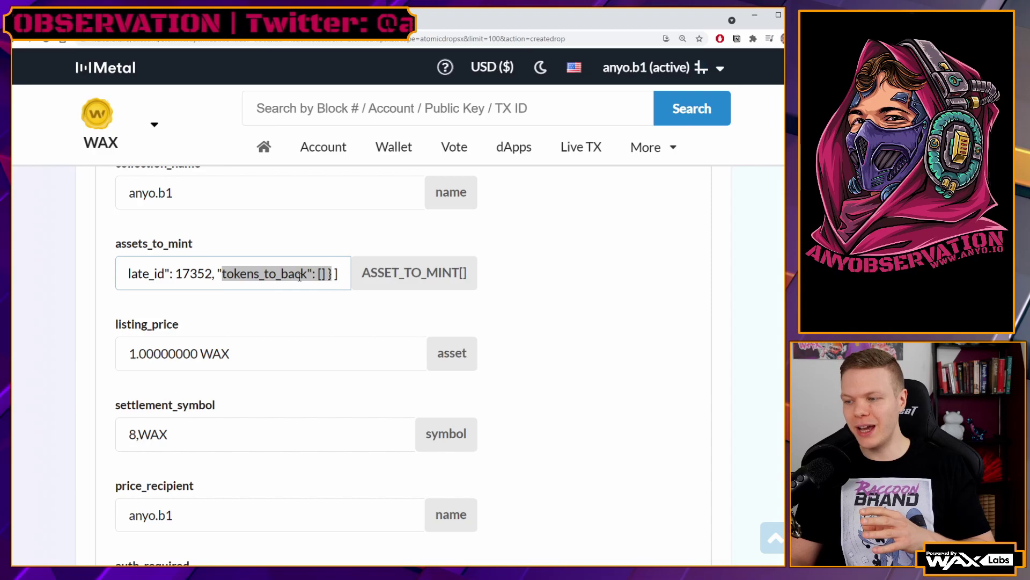
{"action": "left_click", "coordinate": [300, 276]}
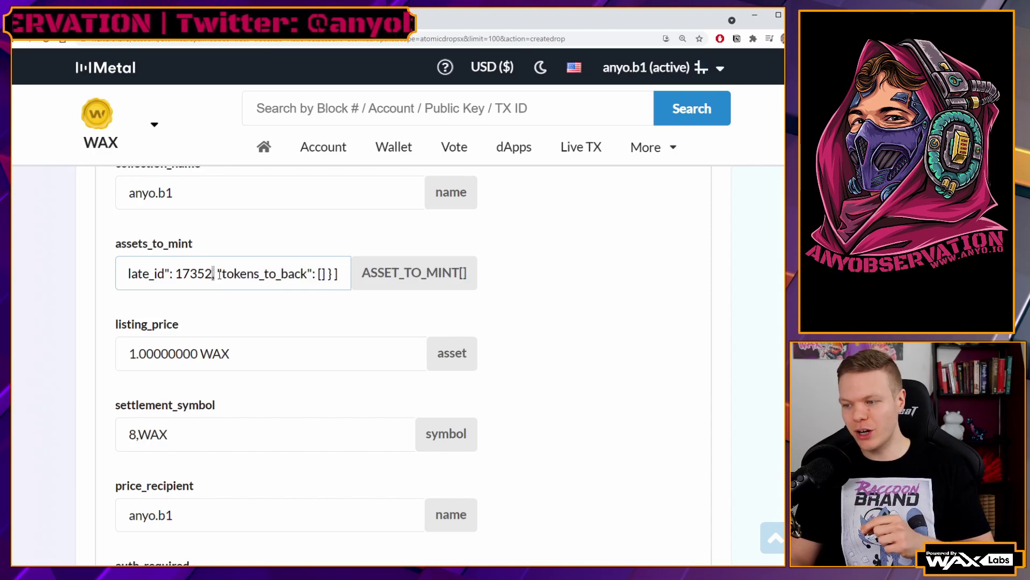
{"action": "left_click_drag", "start_coordinate": [219, 271], "coordinate": [343, 276]}
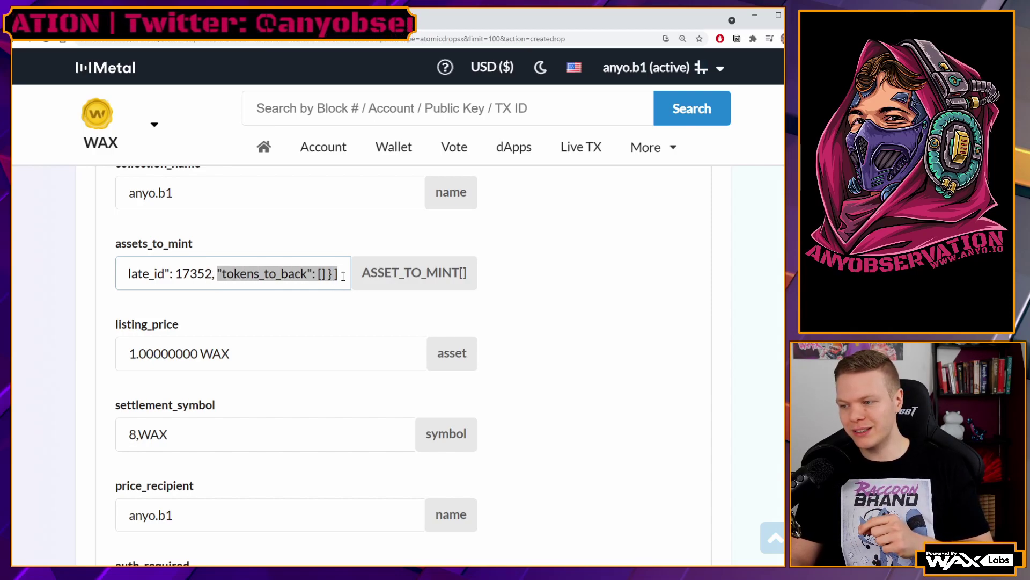
{"action": "left_click", "coordinate": [316, 274]}
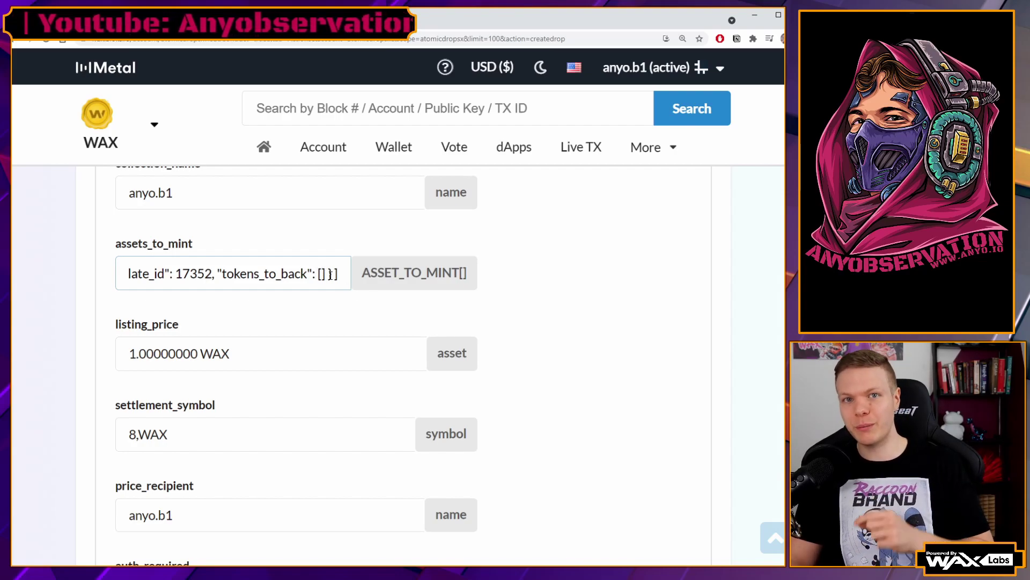
{"action": "double_click", "coordinate": [324, 275]}
{"action": "left_click", "coordinate": [328, 274]}
{"action": "double_click", "coordinate": [330, 274]}
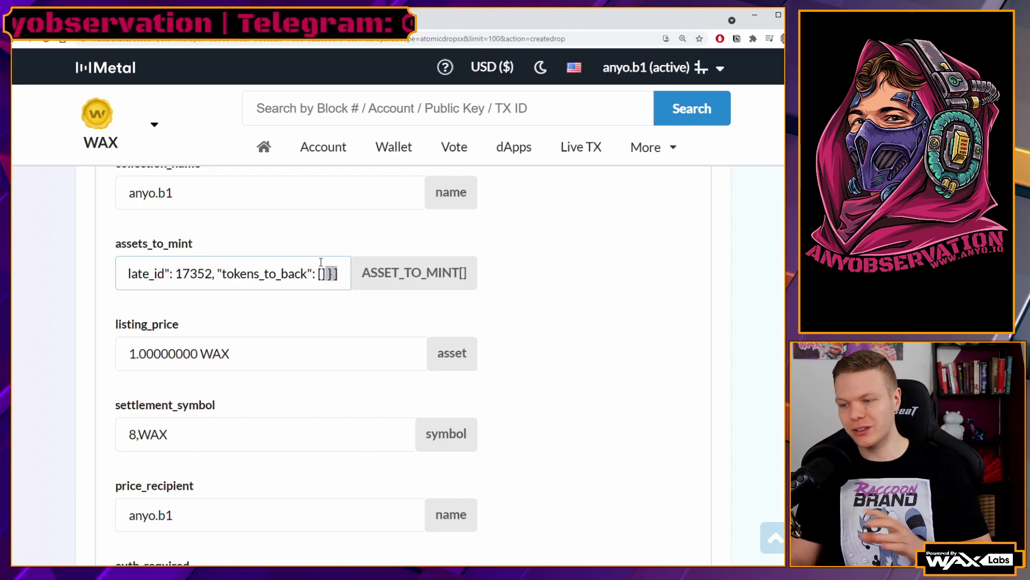
{"action": "scroll", "coordinate": [451, 301], "scroll_direction": "down", "scroll_amount": 2}
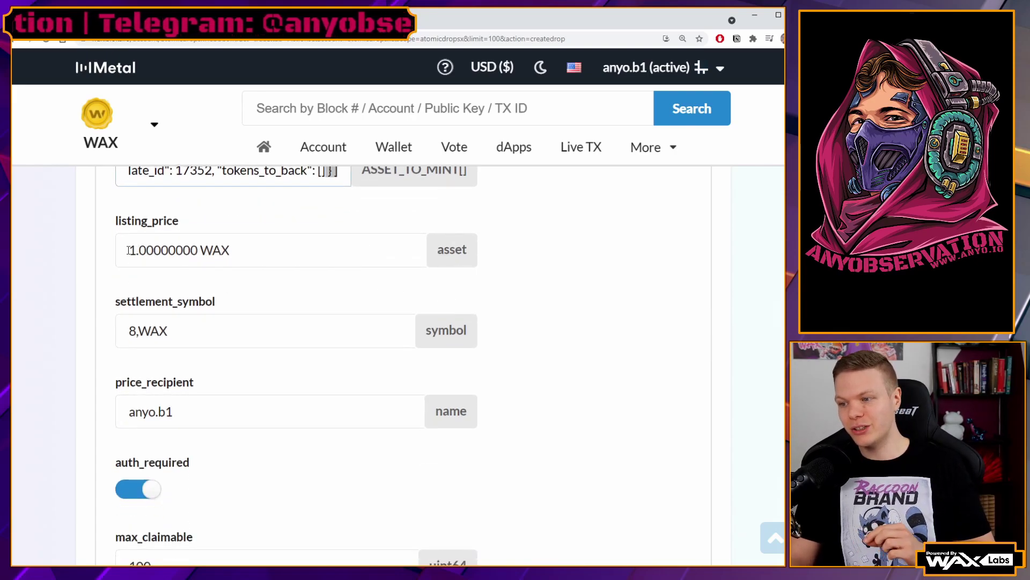
{"action": "double_click", "coordinate": [145, 251]}
- Replace the listing_price 1.00000000 WAX with 1.00 USD
{"action": "left_click", "coordinate": [154, 251]}
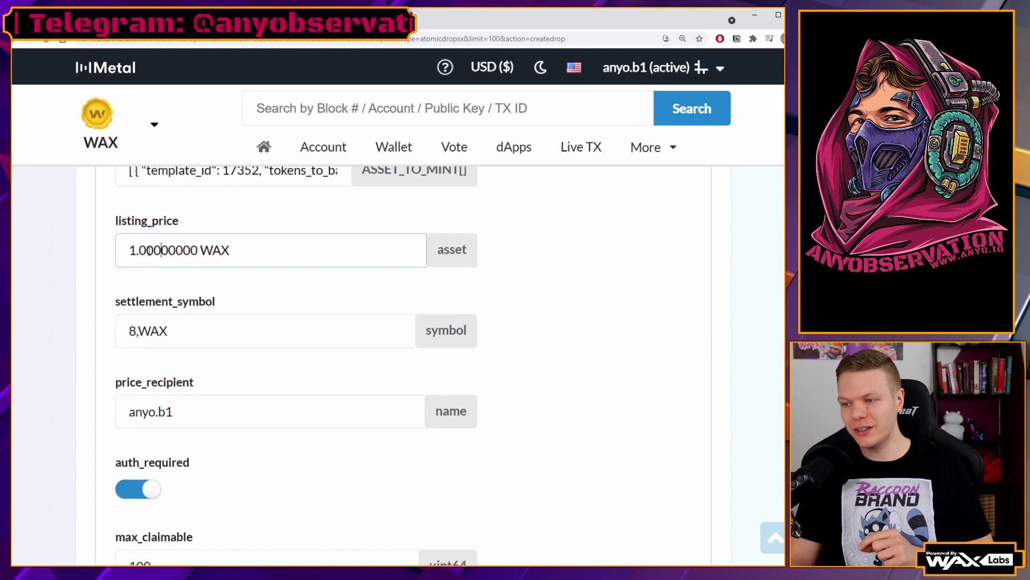
{"action": "left_click_drag", "start_coordinate": [138, 250], "coordinate": [198, 244]}
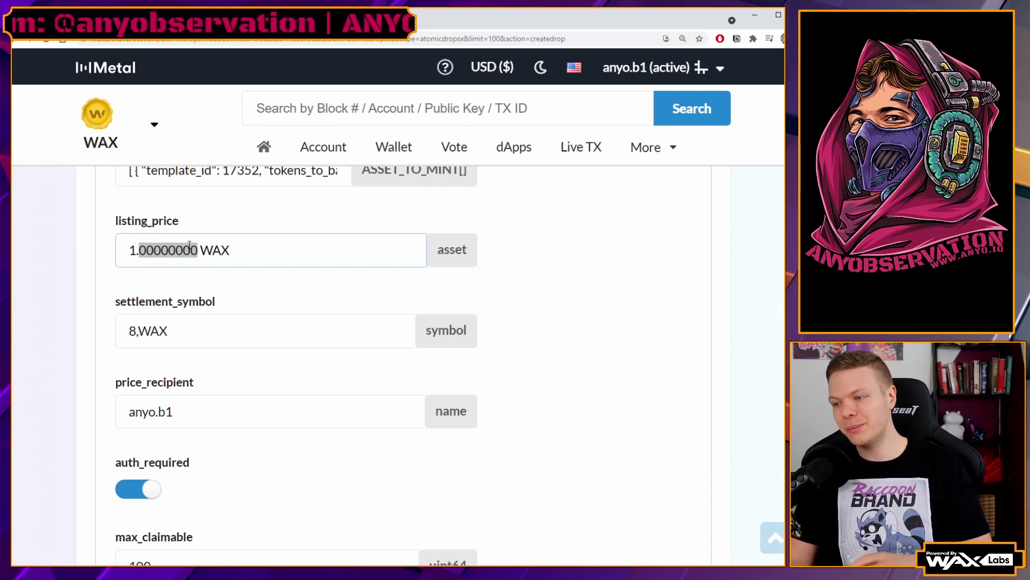
{"action": "double_click", "coordinate": [214, 251]}
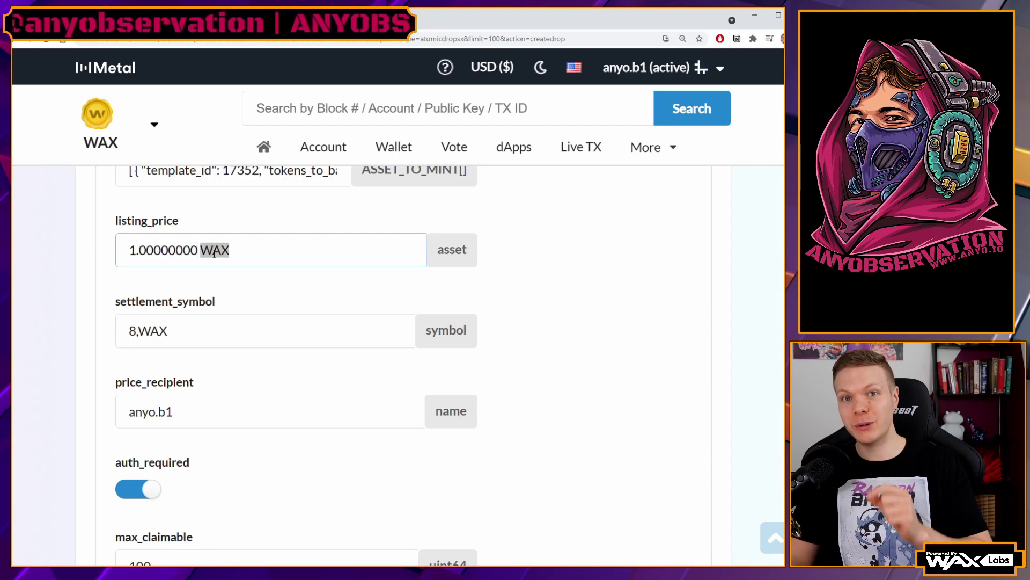
{"action": "triple_click", "coordinate": [164, 254]}
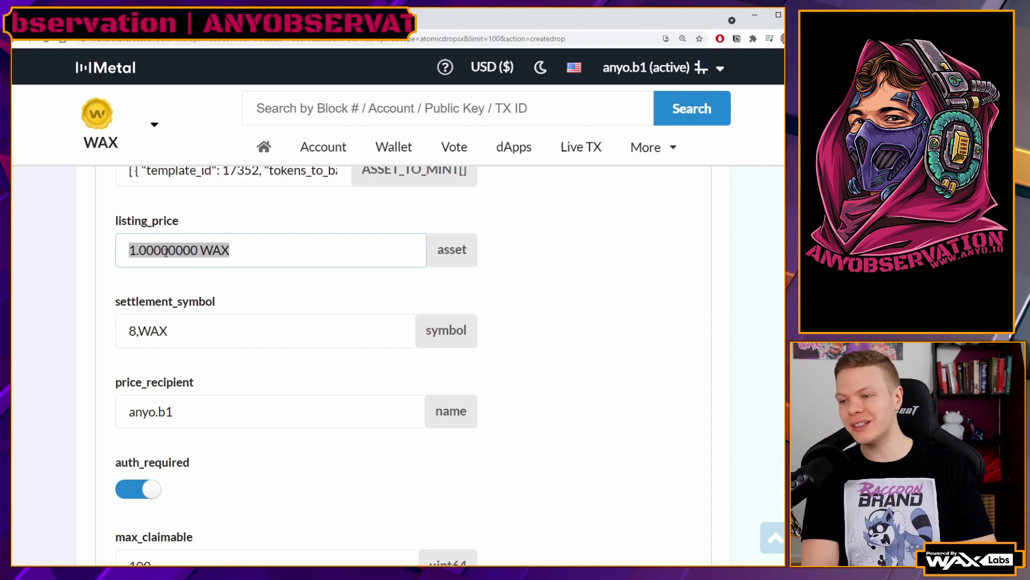
{"action": "type", "text": "1.00 USD"}
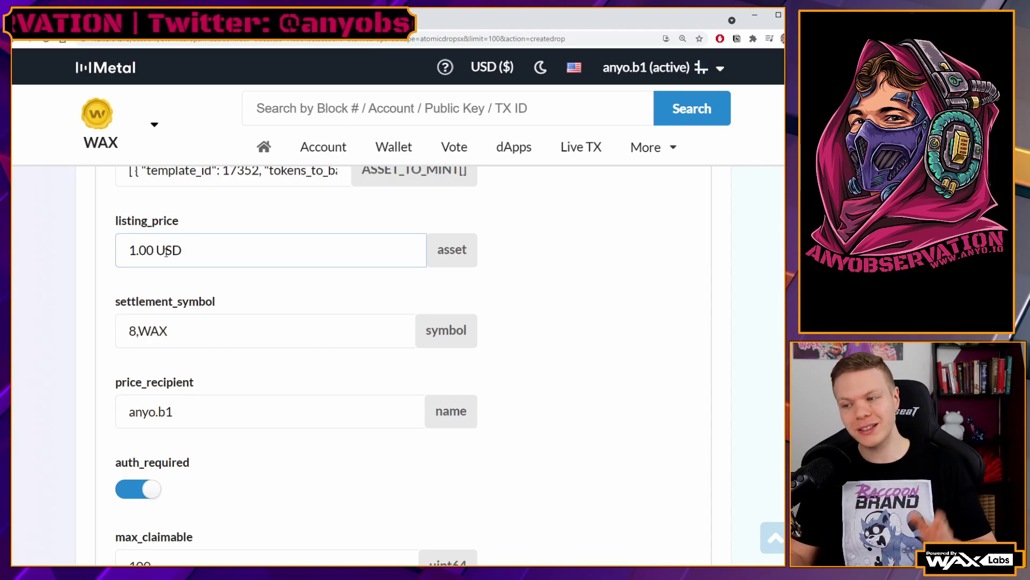
{"action": "scroll", "coordinate": [165, 258], "scroll_direction": "down", "scroll_amount": 1}
{"action": "left_click", "coordinate": [177, 254]}
{"action": "left_click", "coordinate": [184, 289]}
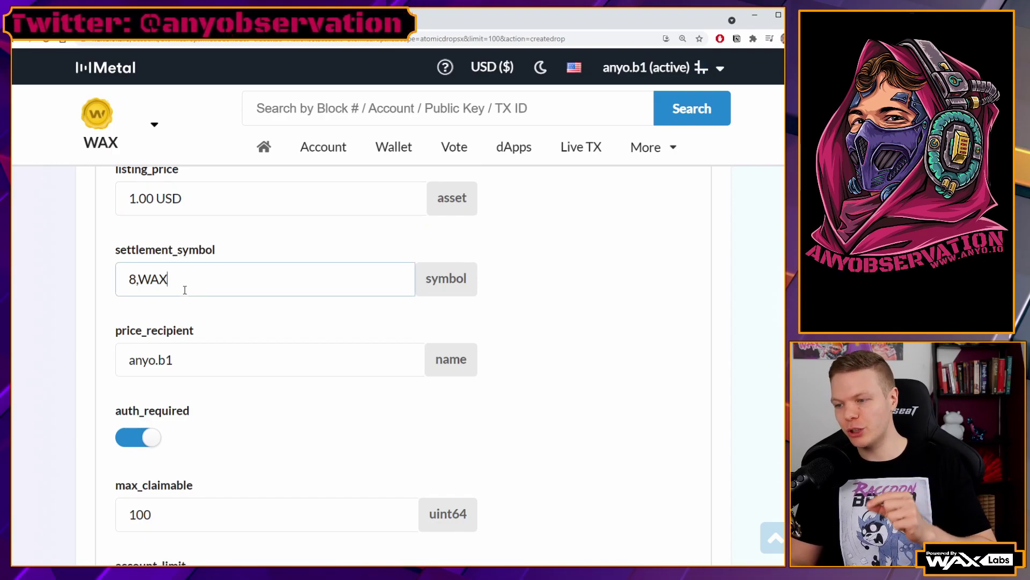
{"action": "key", "text": "ctrl+a"}
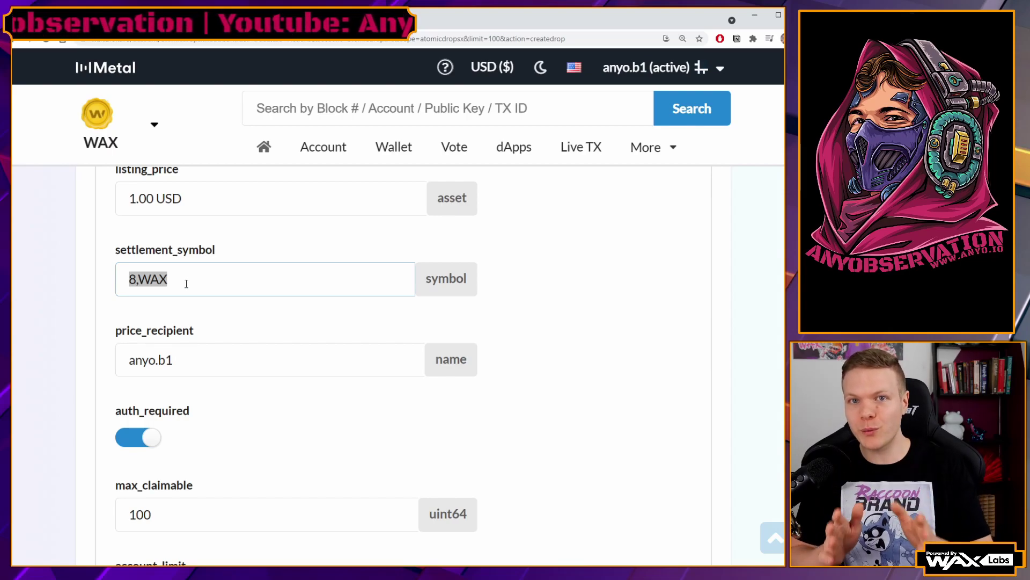
{"action": "triple_click", "coordinate": [187, 200]}
{"action": "double_click", "coordinate": [191, 201]}
{"action": "left_click", "coordinate": [143, 281]}
{"action": "double_click", "coordinate": [135, 279]}
{"action": "left_click", "coordinate": [142, 280]}
{"action": "double_click", "coordinate": [157, 279]}
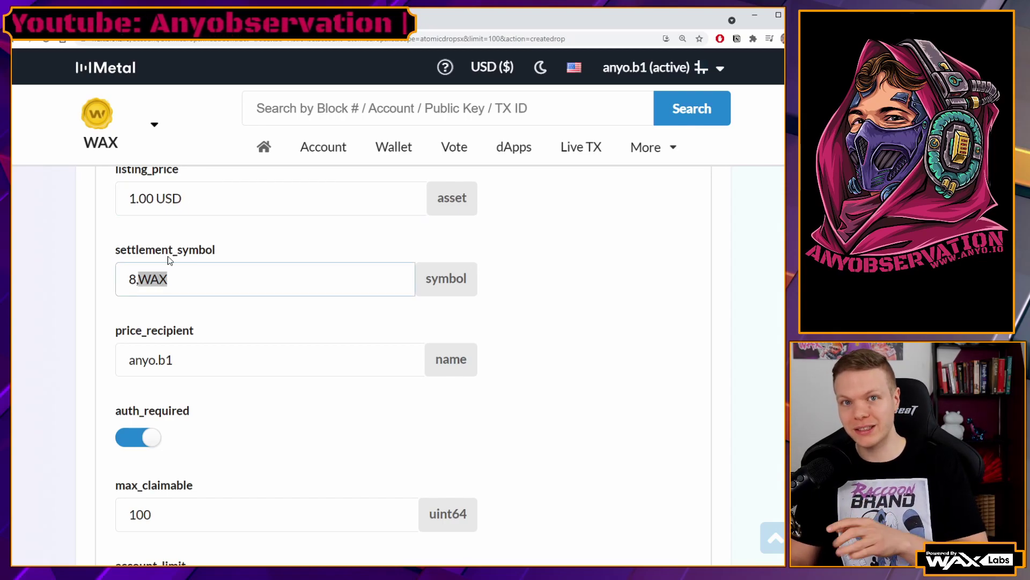
{"action": "double_click", "coordinate": [132, 278]}
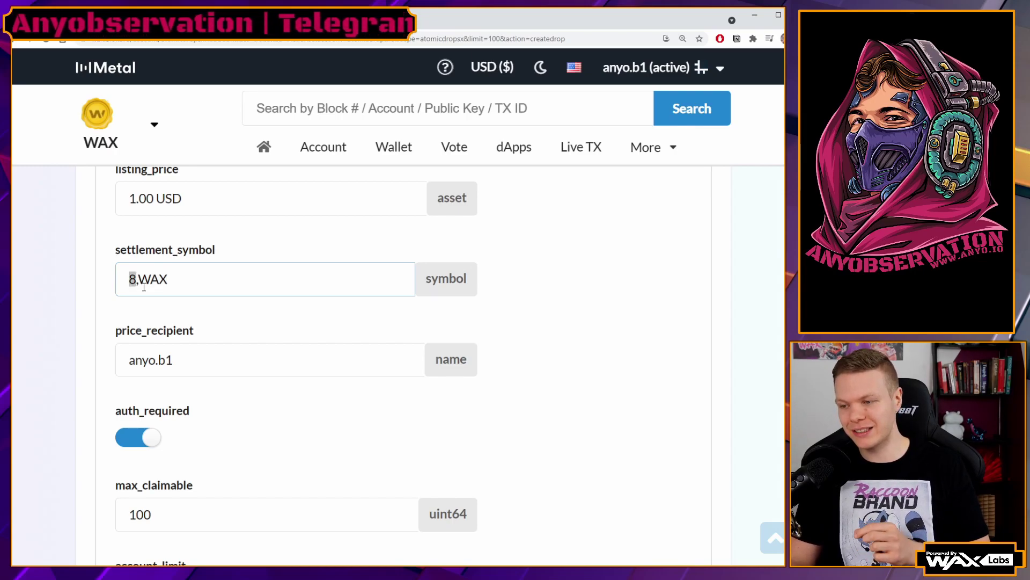
{"action": "left_click_drag", "start_coordinate": [138, 279], "coordinate": [165, 281]}
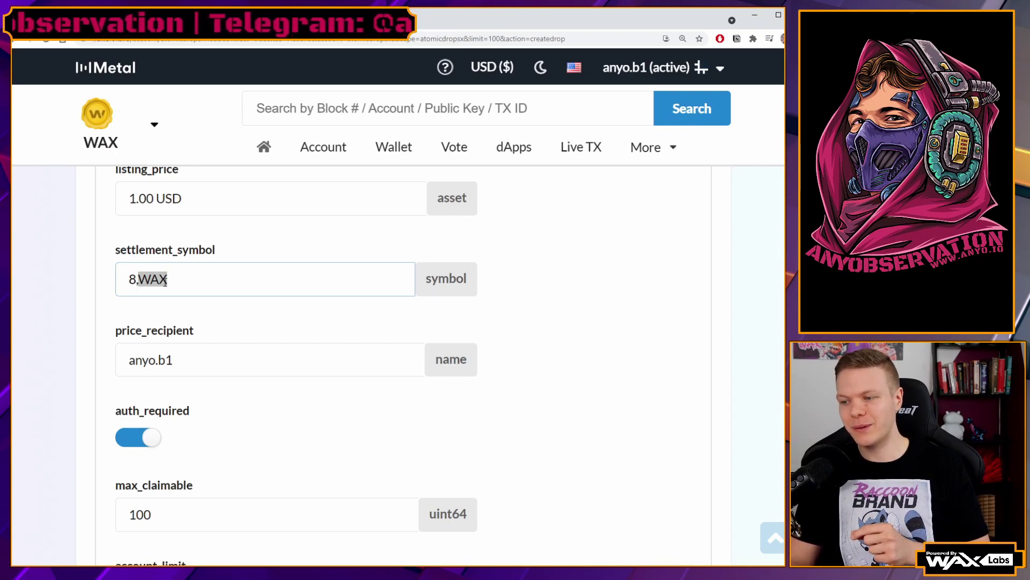
{"action": "left_click", "coordinate": [186, 274]}
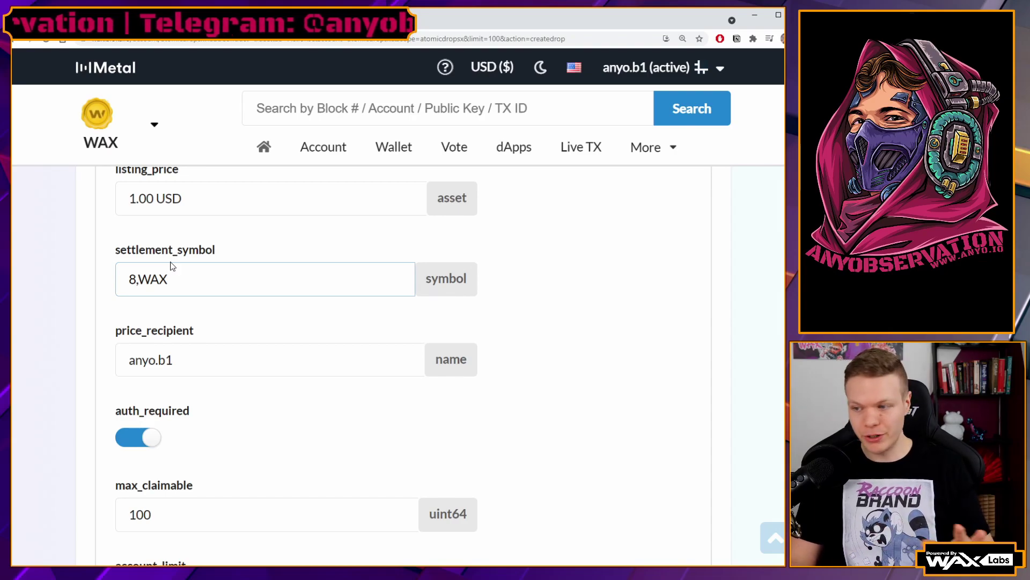
{"action": "scroll", "coordinate": [171, 266], "scroll_direction": "up", "scroll_amount": 1}
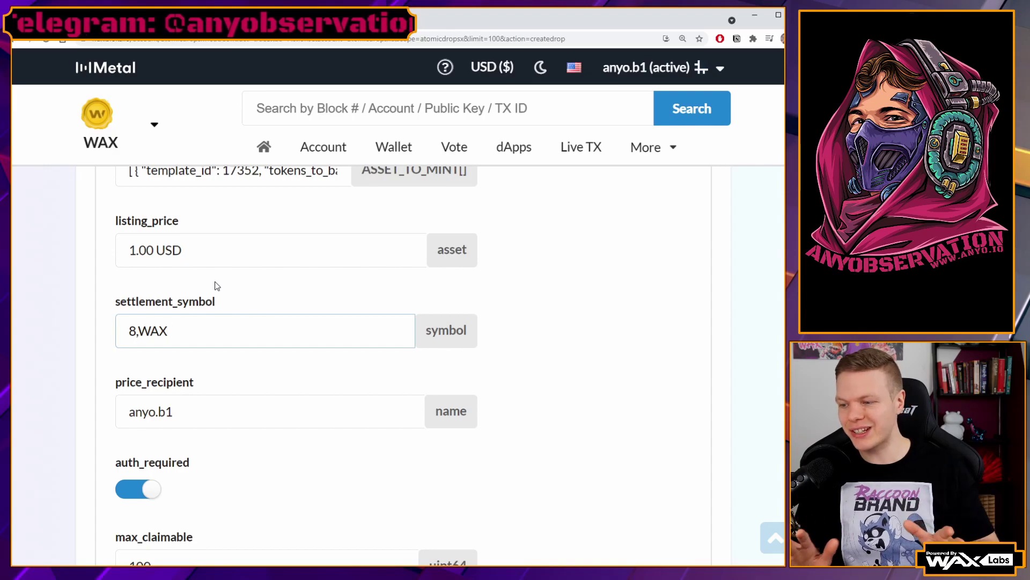
{"action": "scroll", "coordinate": [215, 281], "scroll_direction": "down", "scroll_amount": 2}
{"action": "left_click", "coordinate": [162, 311]}
{"action": "double_click", "coordinate": [162, 310]}
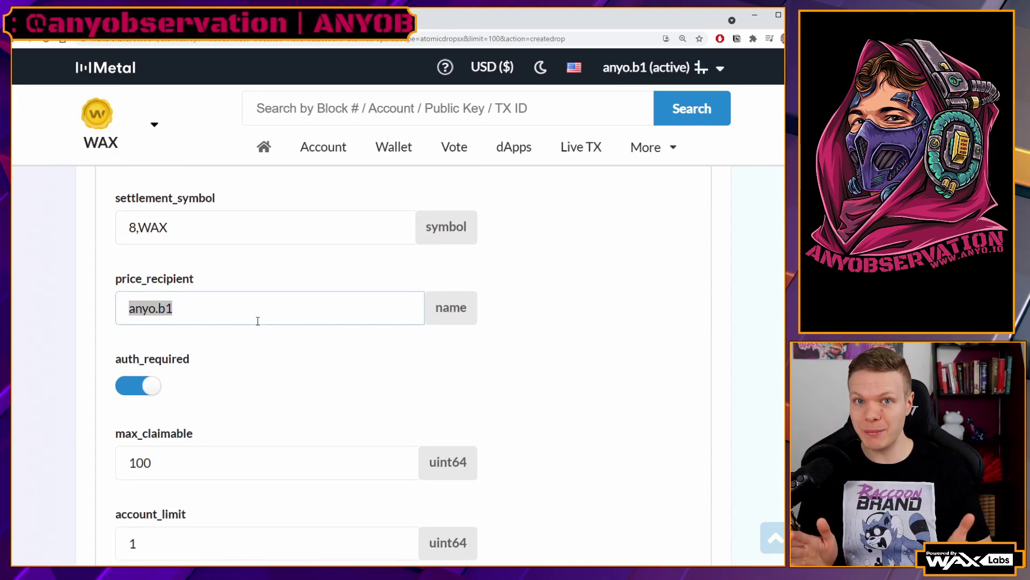
{"action": "scroll", "coordinate": [260, 308], "scroll_direction": "down", "scroll_amount": 3}
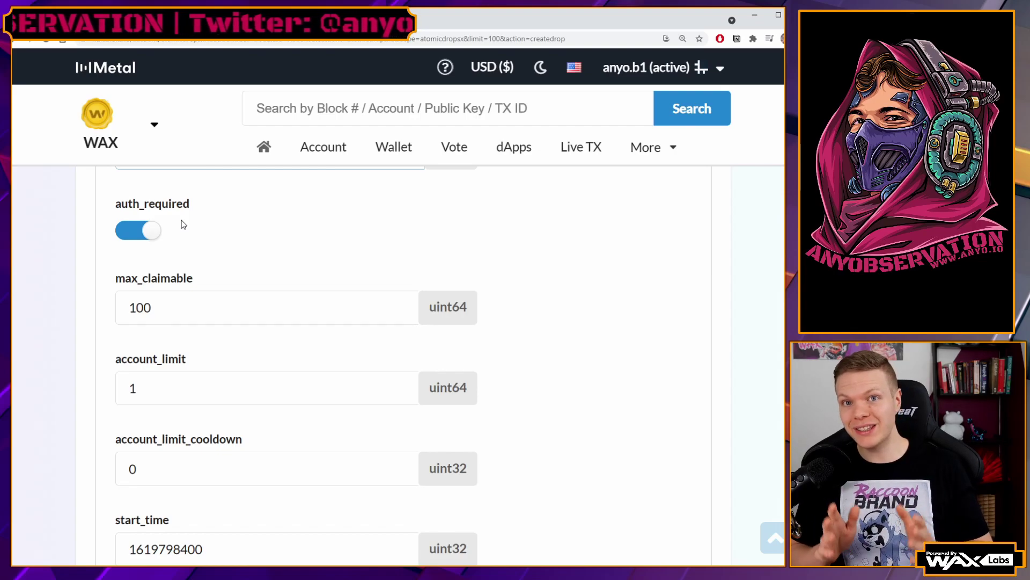
- Turn off auth_required, keeping max_claimable 100, account_limit 1 and cooldown 0
{"action": "left_click", "coordinate": [132, 235]}
{"action": "scroll", "coordinate": [219, 252], "scroll_direction": "down", "scroll_amount": 1}
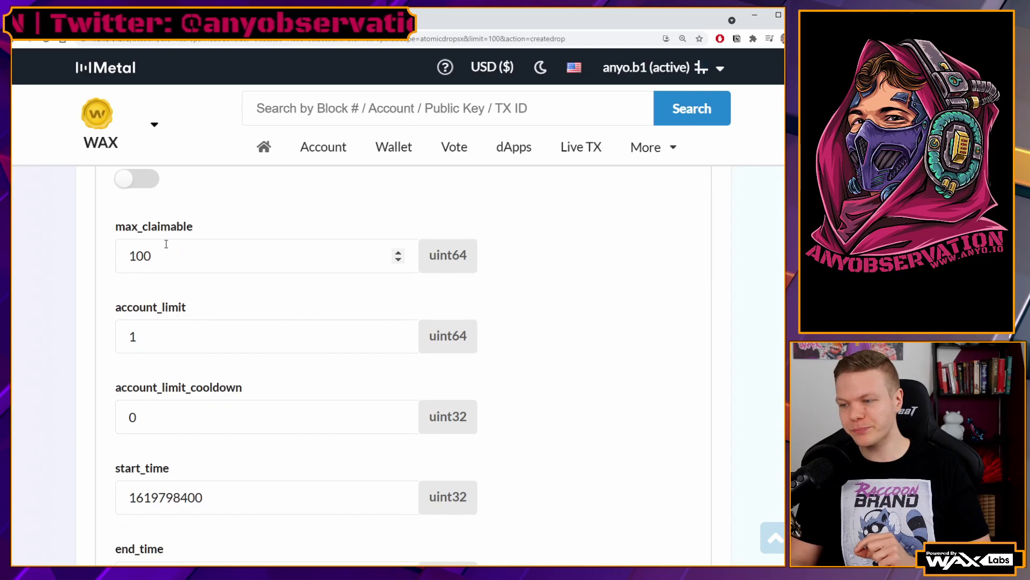
{"action": "double_click", "coordinate": [165, 263]}
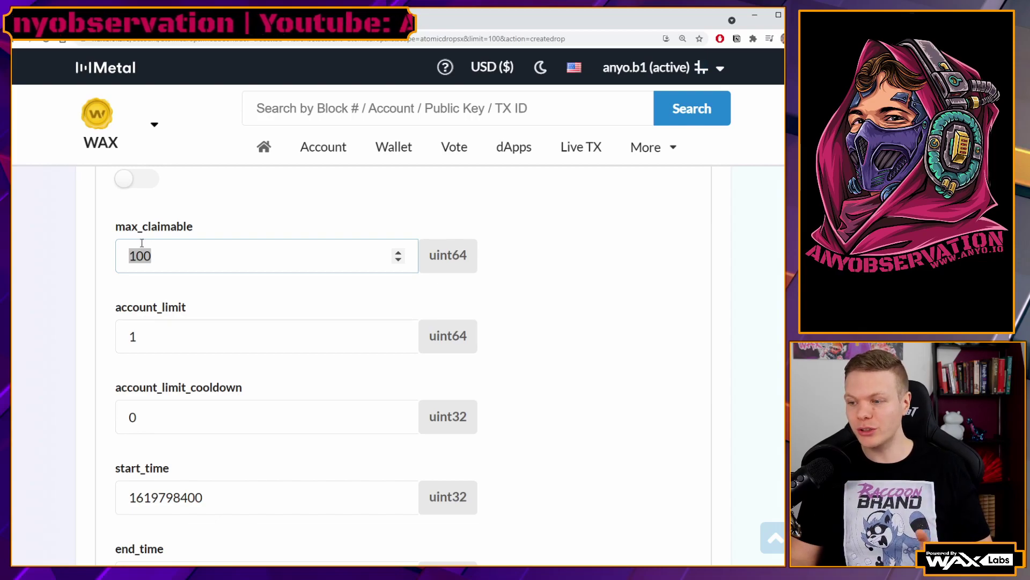
{"action": "double_click", "coordinate": [160, 330]}
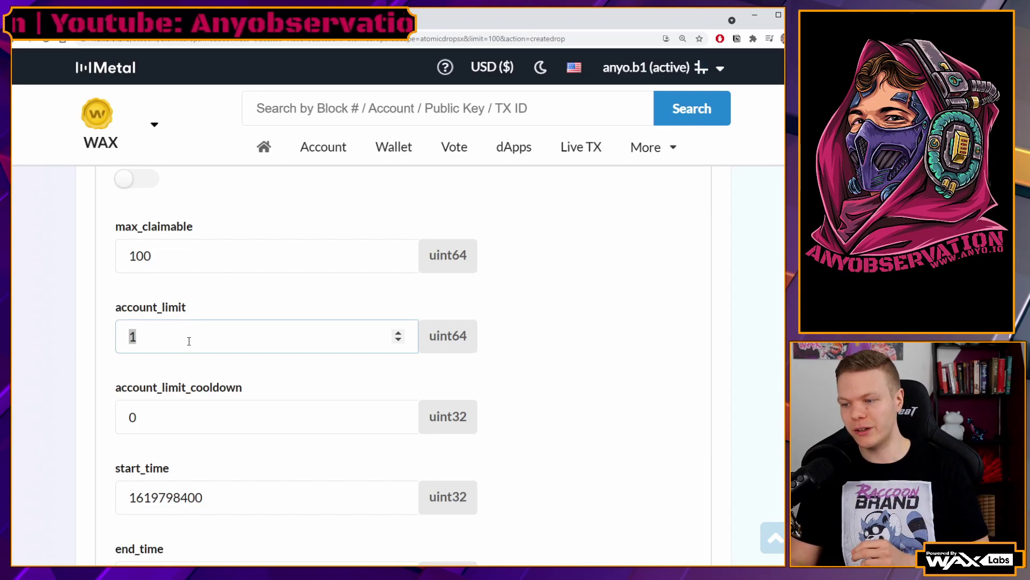
{"action": "scroll", "coordinate": [189, 341], "scroll_direction": "down", "scroll_amount": 1}
{"action": "double_click", "coordinate": [156, 354]}
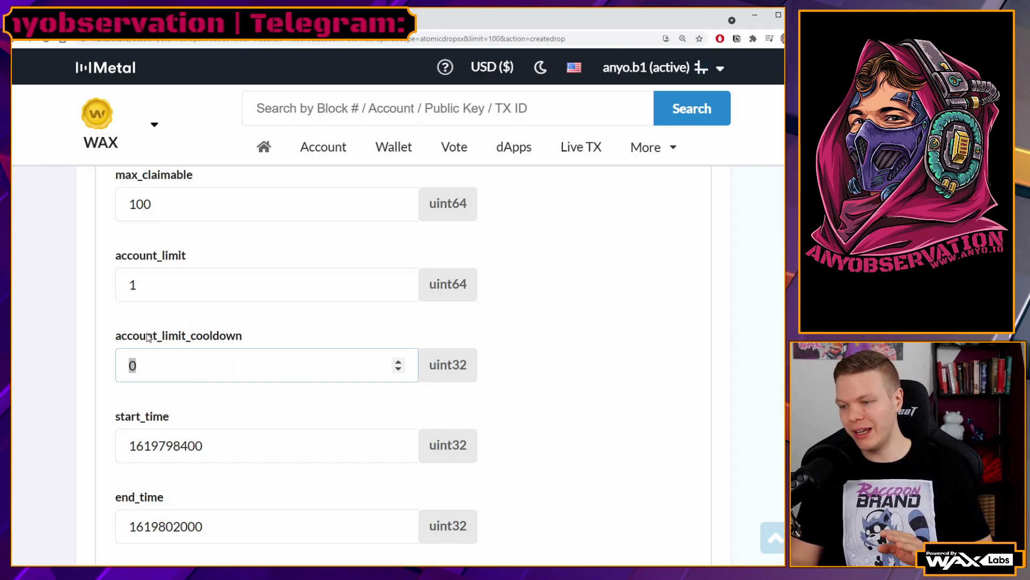
{"action": "left_click", "coordinate": [200, 369]}
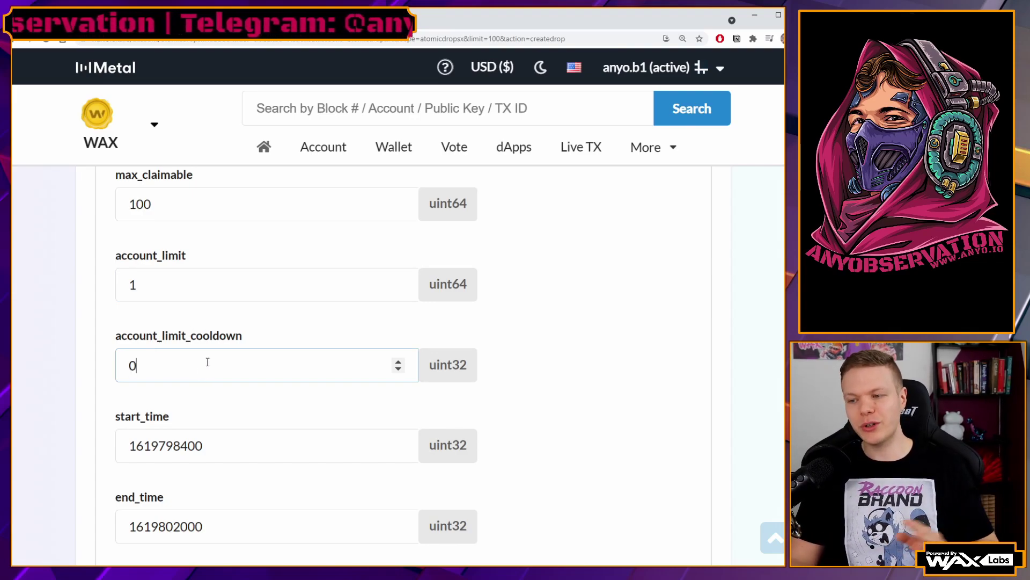
{"action": "scroll", "coordinate": [218, 349], "scroll_direction": "down", "scroll_amount": 2}
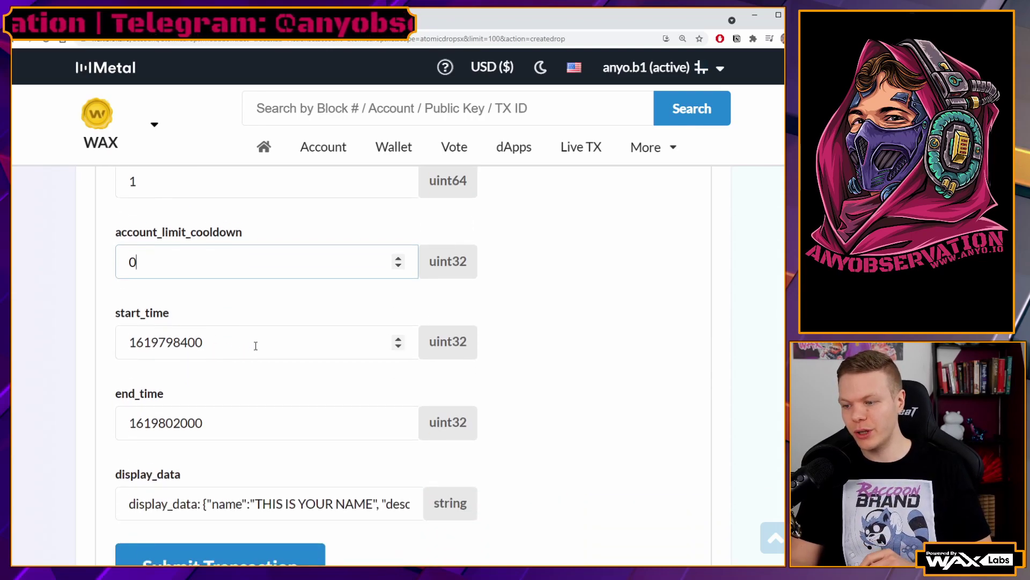
{"action": "scroll", "coordinate": [255, 347], "scroll_direction": "down", "scroll_amount": 2}
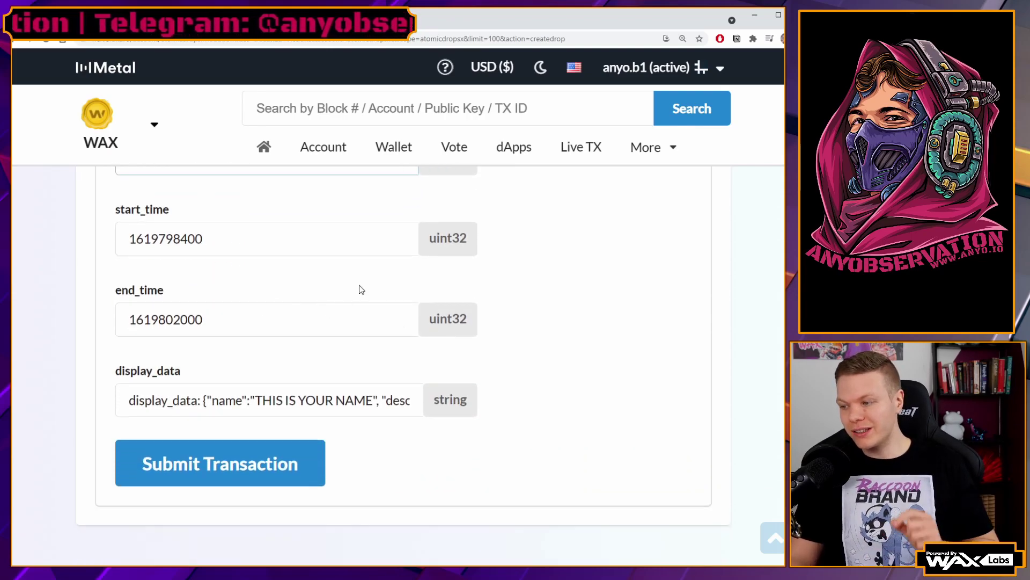
{"action": "double_click", "coordinate": [167, 242]}
{"action": "key", "text": "ctrl+c"}
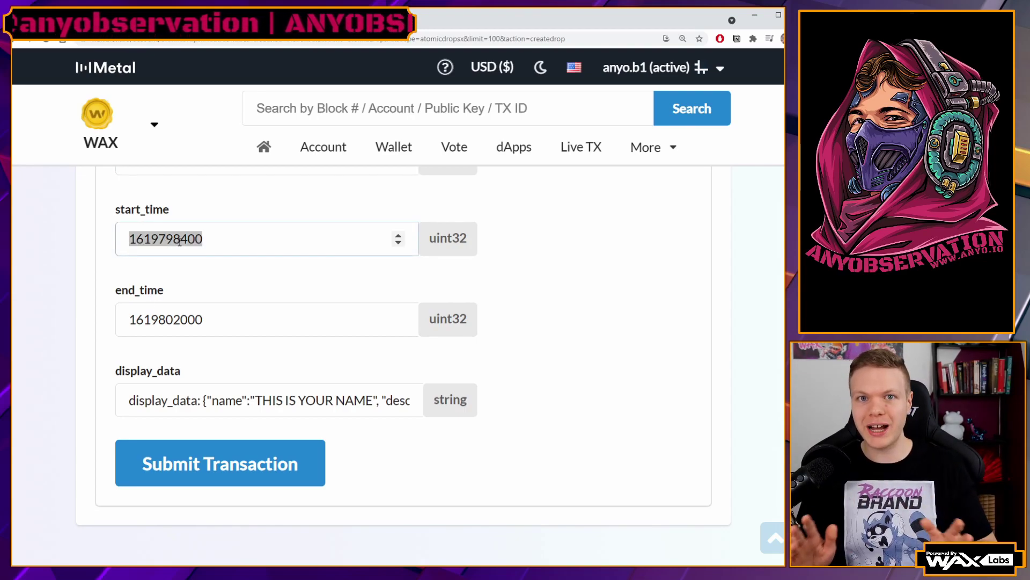
{"action": "left_click", "coordinate": [215, 16]}
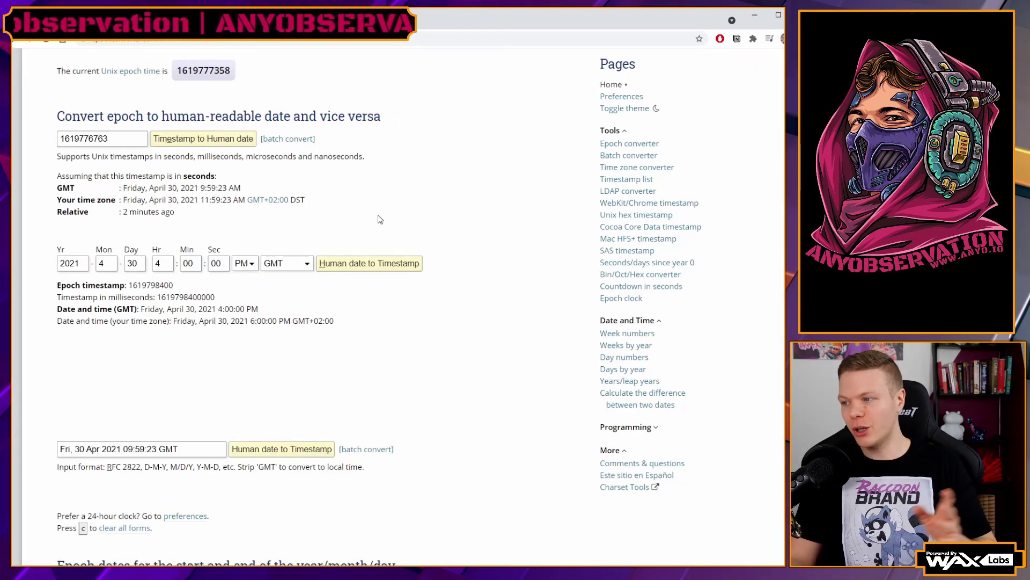
- Look over the EpochConverter page, zooming in and then back to normal size
{"action": "scroll", "coordinate": [297, 158], "scroll_direction": "up", "scroll_amount": 2}
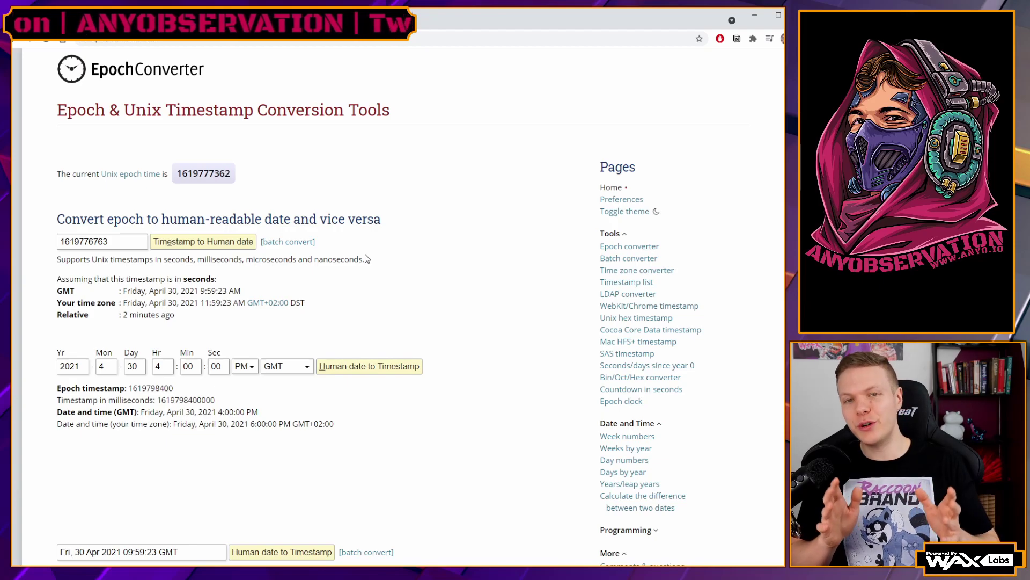
{"action": "mouse_move", "coordinate": [230, 177]}
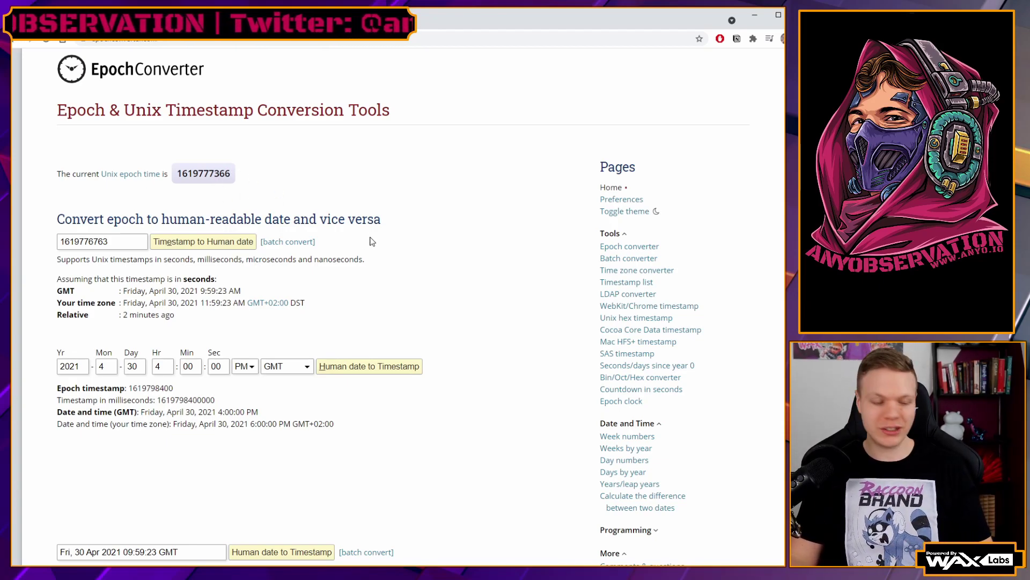
{"action": "key", "text": "ctrl+plus"}
{"action": "key", "text": "ctrl+plus"}
{"action": "key", "text": "ctrl+plus"}
{"action": "key", "text": "ctrl+plus"}
{"action": "key", "text": "ctrl+plus"}
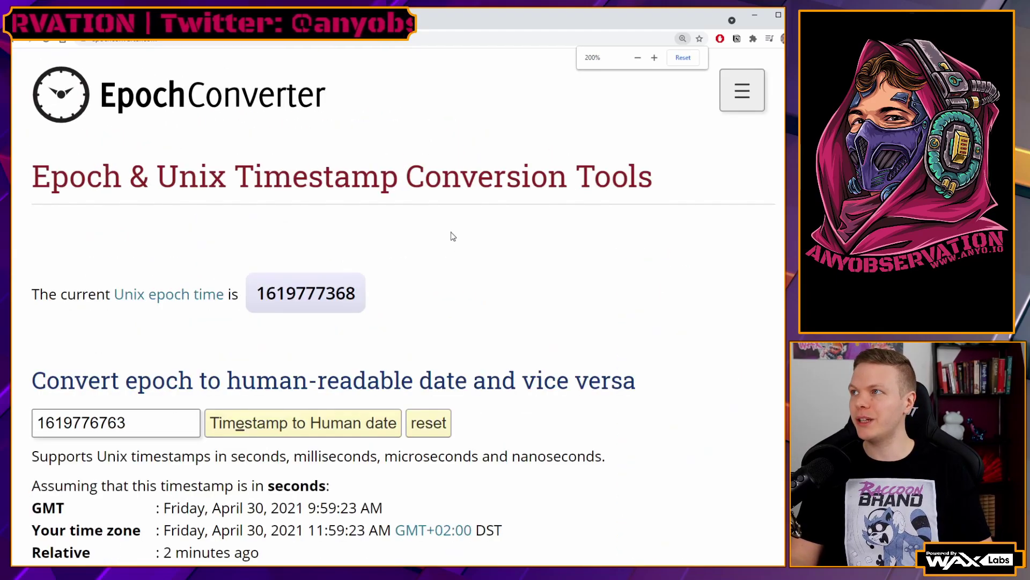
{"action": "scroll", "coordinate": [439, 236], "scroll_direction": "down", "scroll_amount": 2}
{"action": "scroll", "coordinate": [439, 236], "scroll_direction": "down", "scroll_amount": 3}
{"action": "scroll", "coordinate": [375, 247], "scroll_direction": "up", "scroll_amount": 2}
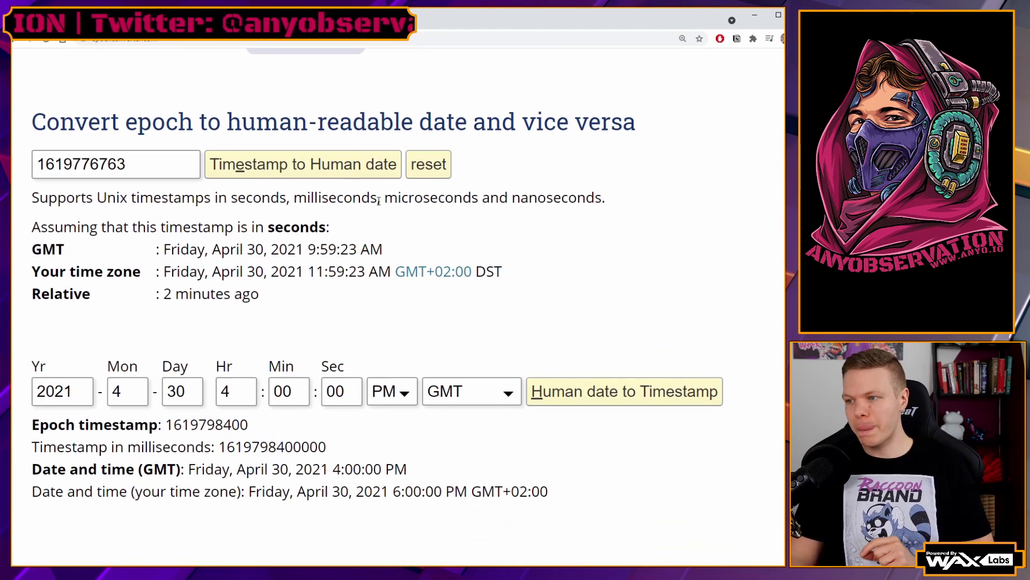
{"action": "key", "text": "ctrl+0"}
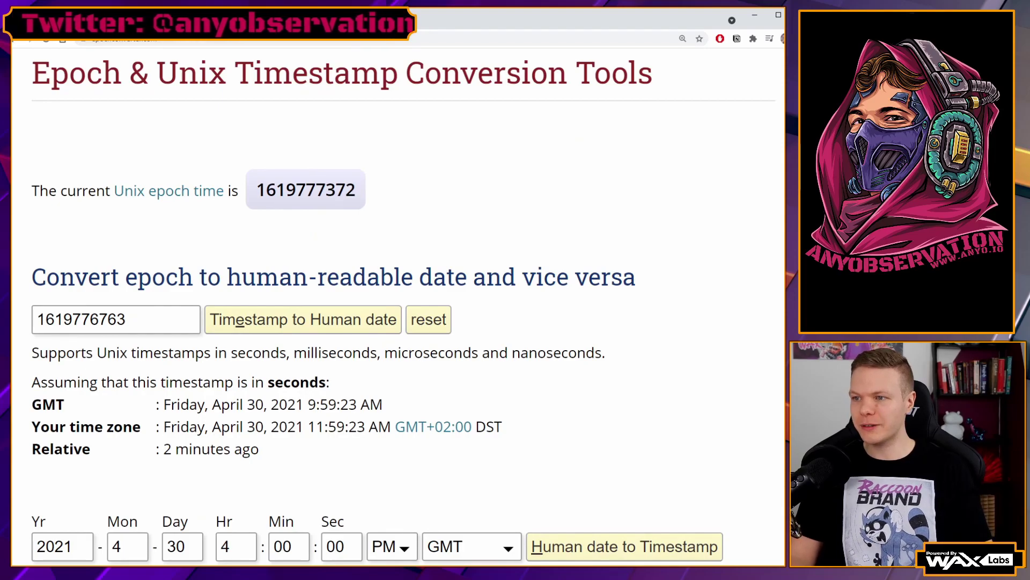
{"action": "key", "text": "ctrl+Tab"}
{"action": "key", "text": "ctrl+shift+Tab"}
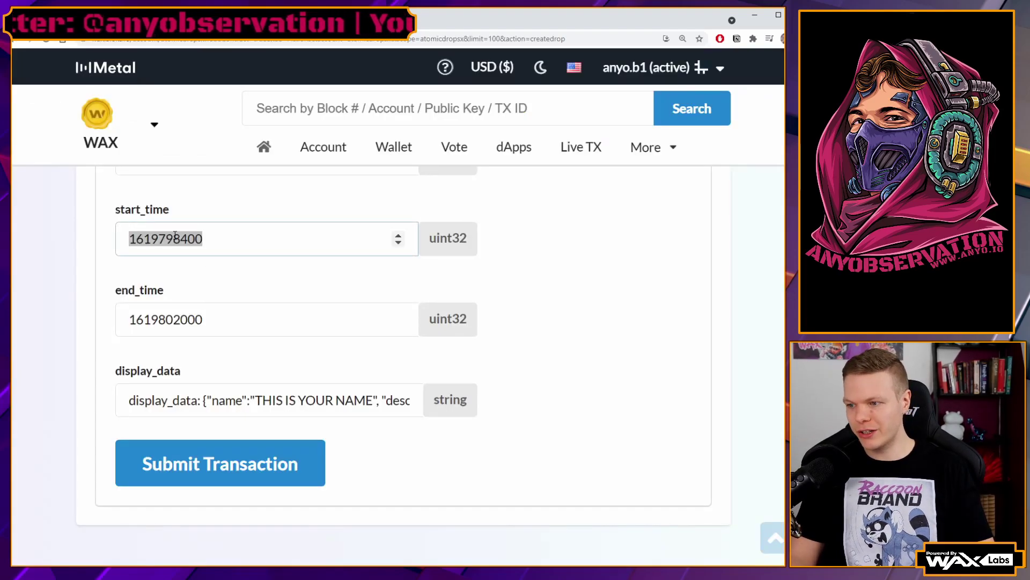
{"action": "key", "text": "ctrl+Tab"}
{"action": "key", "text": "ctrl+a"}
{"action": "key", "text": "ctrl+v"}
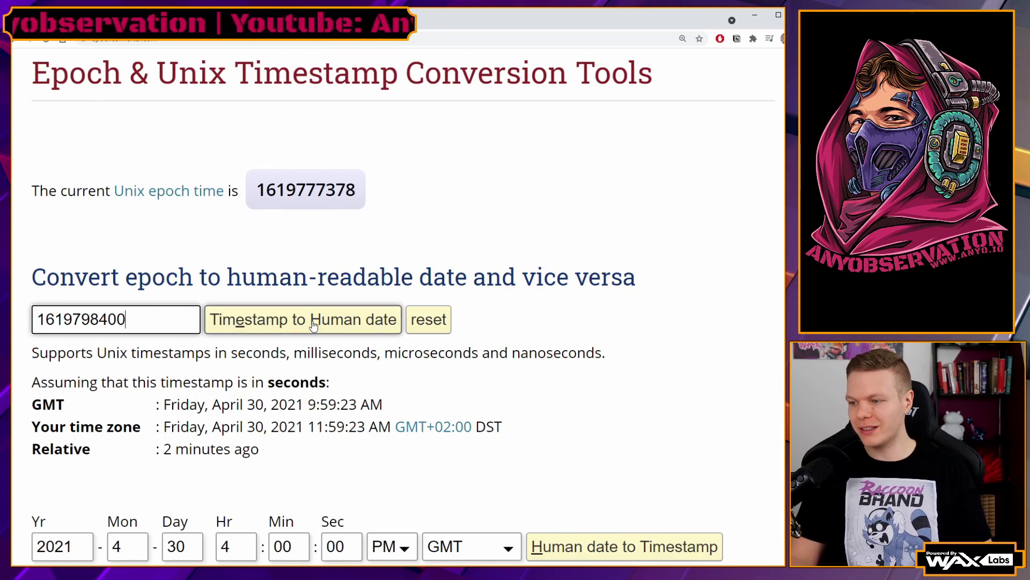
{"action": "left_click", "coordinate": [277, 321]}
{"action": "left_click_drag", "start_coordinate": [382, 405], "coordinate": [164, 406]}
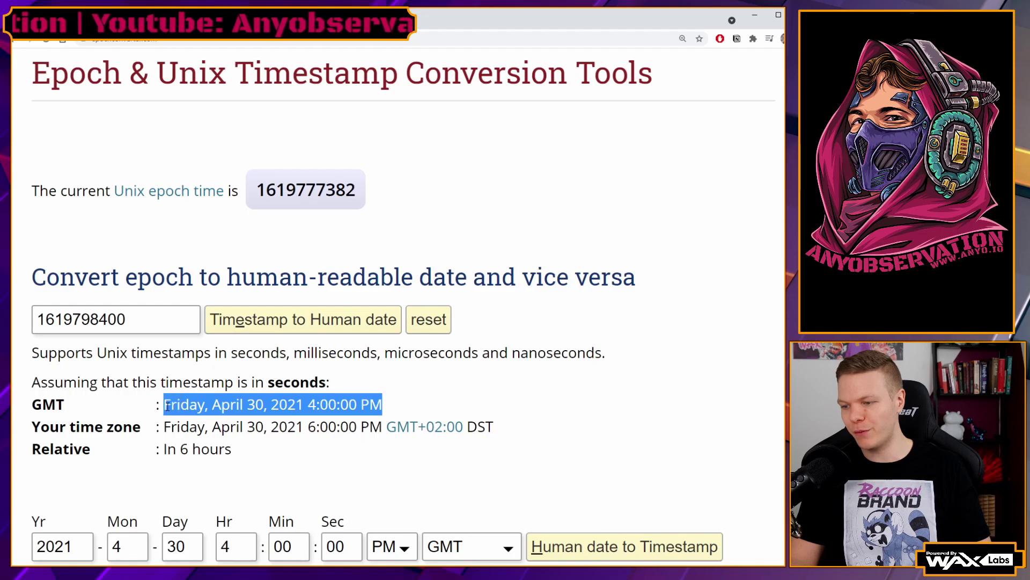
{"action": "left_click", "coordinate": [182, 407]}
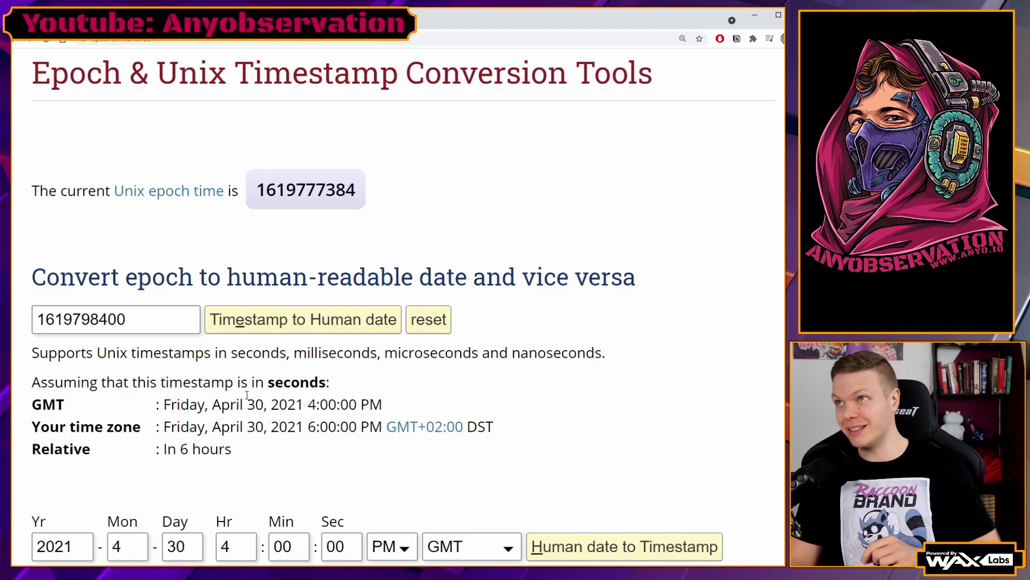
{"action": "left_click_drag", "start_coordinate": [336, 406], "coordinate": [321, 408]}
{"action": "double_click", "coordinate": [287, 405]}
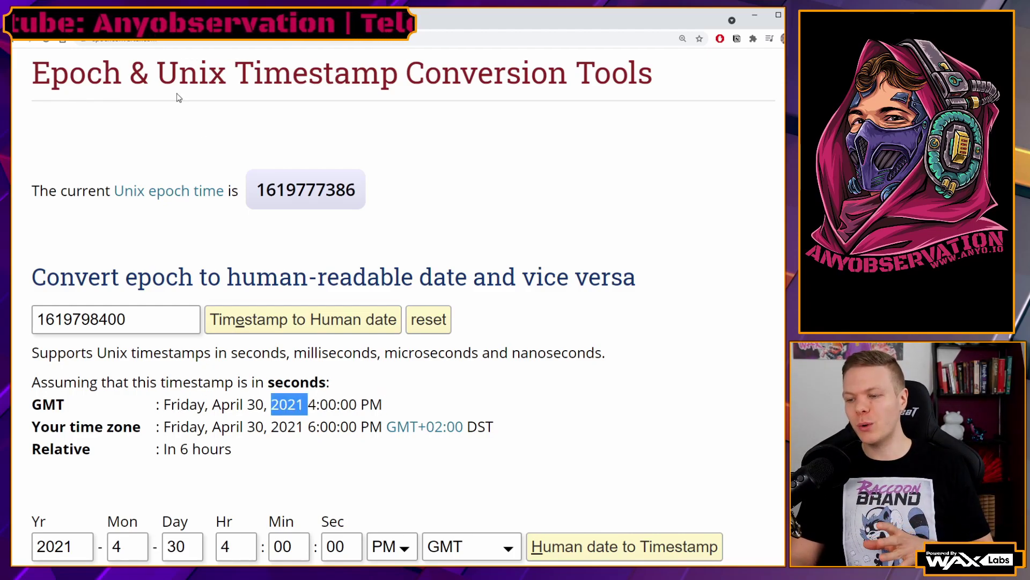
{"action": "key", "text": "ctrl+Tab"}
{"action": "double_click", "coordinate": [161, 322]}
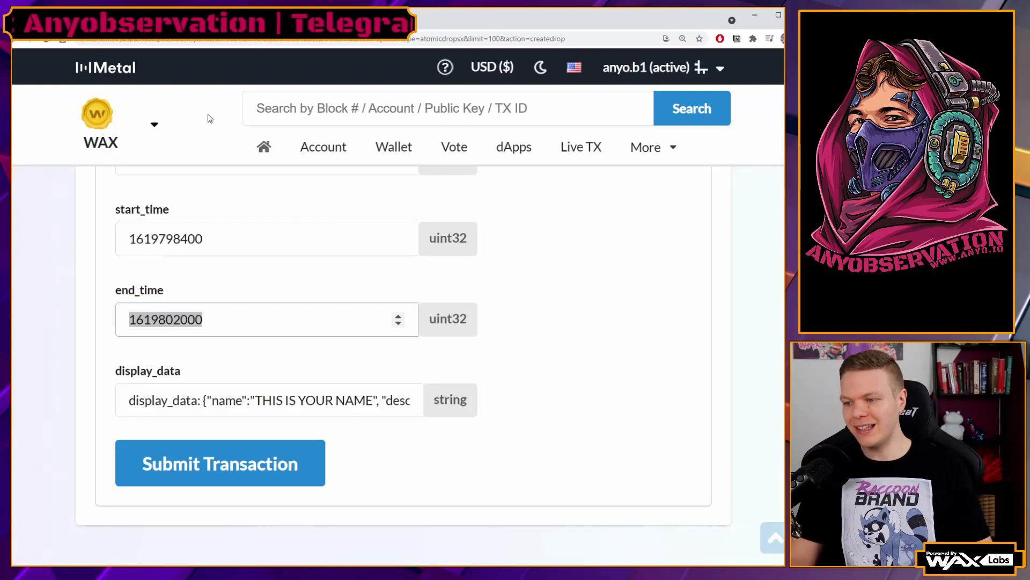
{"action": "key", "text": "ctrl+c"}
{"action": "key", "text": "ctrl+Tab"}
{"action": "left_click", "coordinate": [140, 317]}
{"action": "key", "text": "ctrl+a"}
{"action": "key", "text": "ctrl+v"}
{"action": "left_click", "coordinate": [261, 330]}
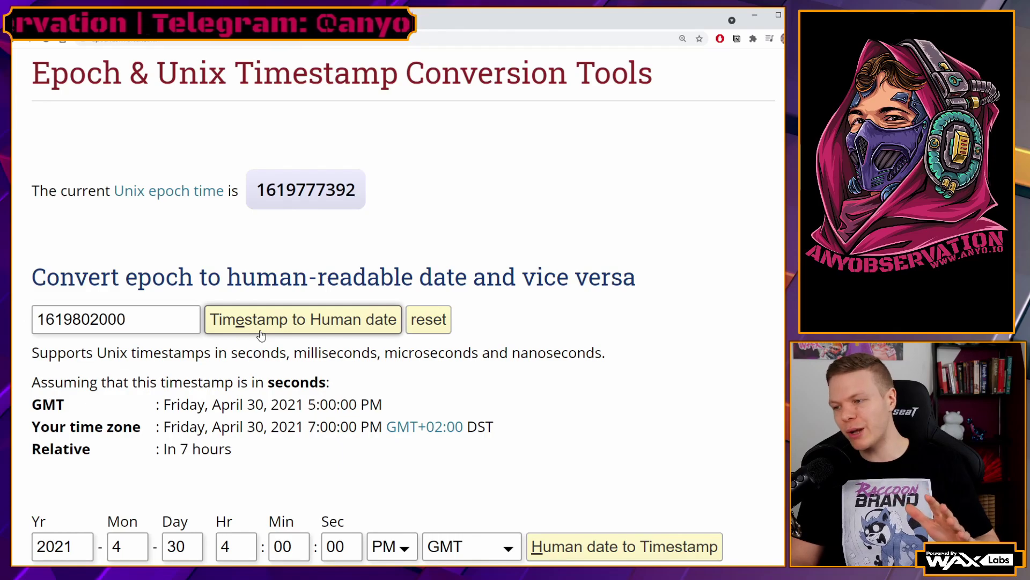
{"action": "left_click_drag", "start_coordinate": [308, 404], "coordinate": [356, 404]}
{"action": "left_click", "coordinate": [350, 397]}
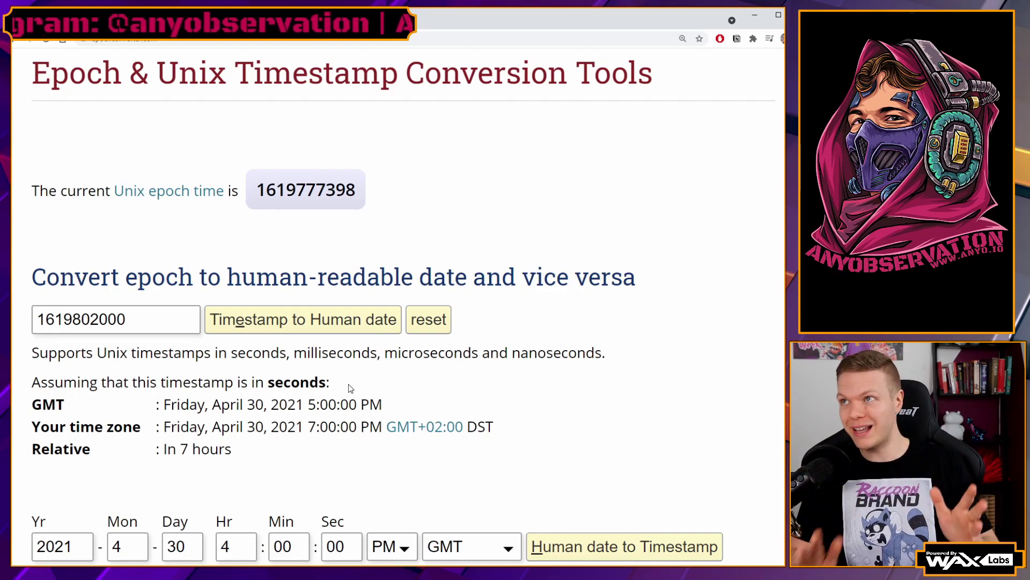
{"action": "scroll", "coordinate": [359, 371], "scroll_direction": "down", "scroll_amount": 3}
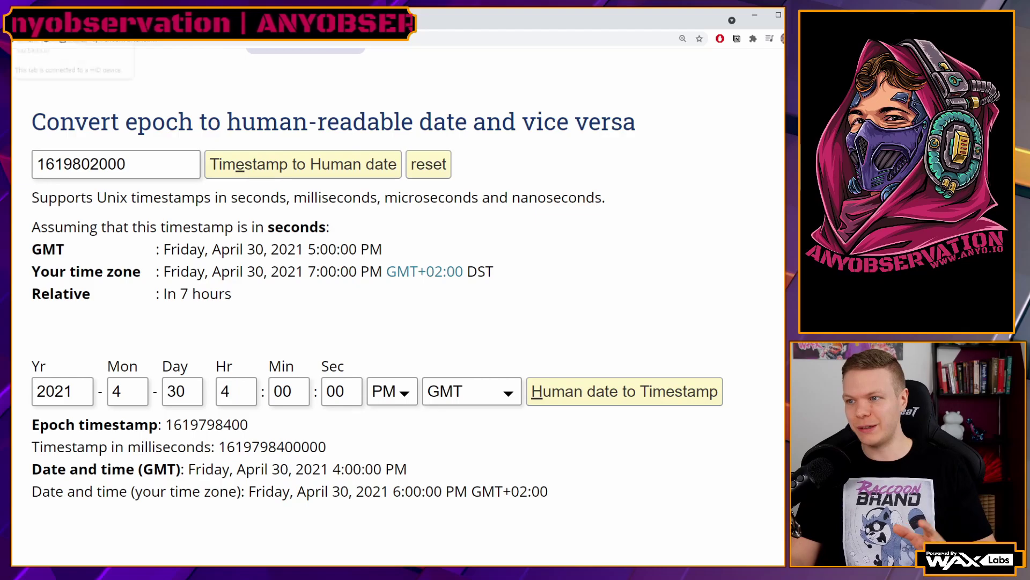
{"action": "key", "text": "ctrl+Tab"}
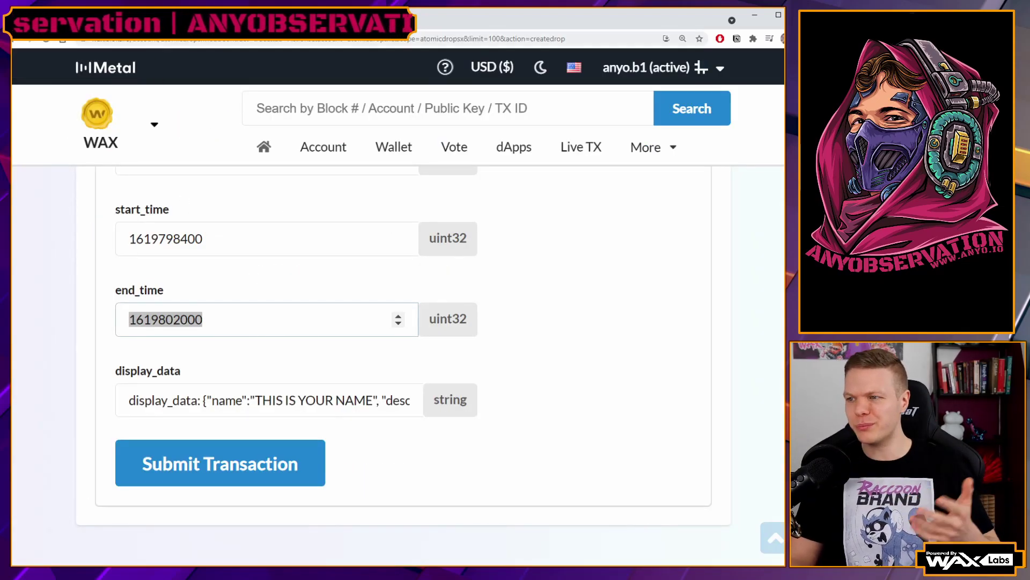
{"action": "key", "text": "ctrl+shift+Tab"}
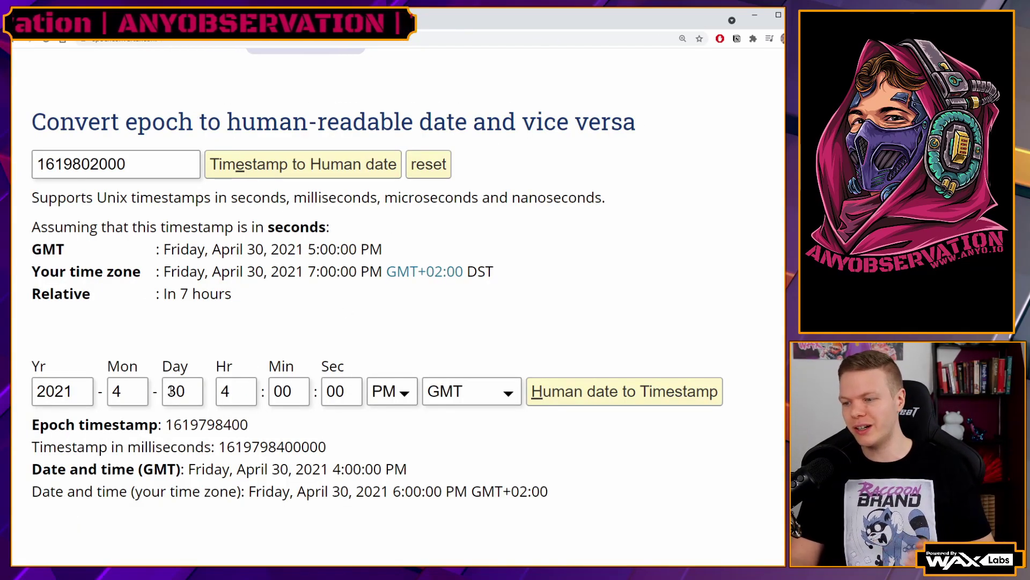
{"action": "double_click", "coordinate": [117, 391]}
{"action": "type", "text": "5"}
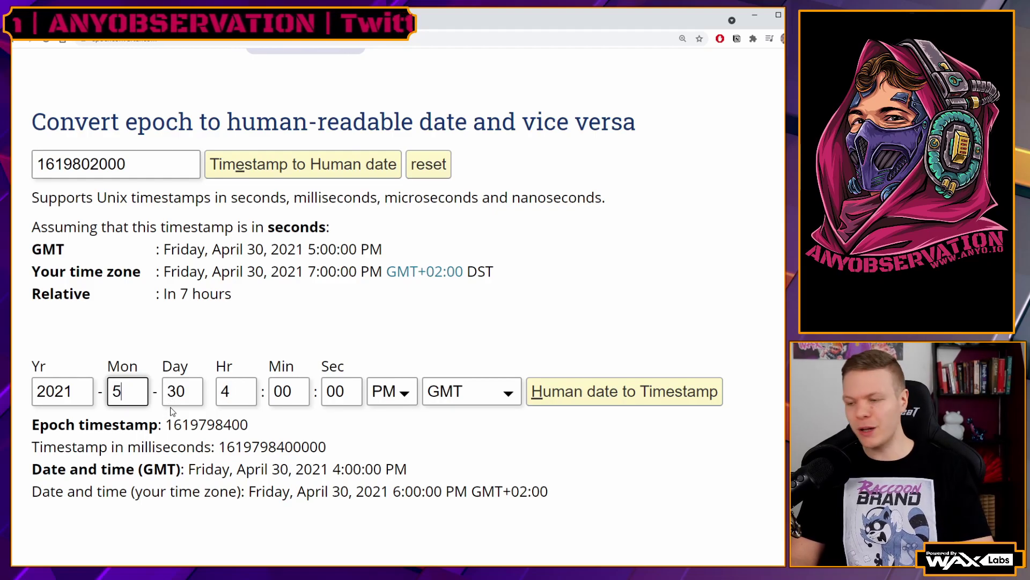
{"action": "key", "text": "Tab"}
{"action": "type", "text": "1"}
{"action": "key", "text": "Tab"}
{"action": "type", "text": "5"}
{"action": "left_click", "coordinate": [310, 423]}
{"action": "left_click_drag", "start_coordinate": [262, 446], "coordinate": [199, 424]}
{"action": "left_click", "coordinate": [209, 440]}
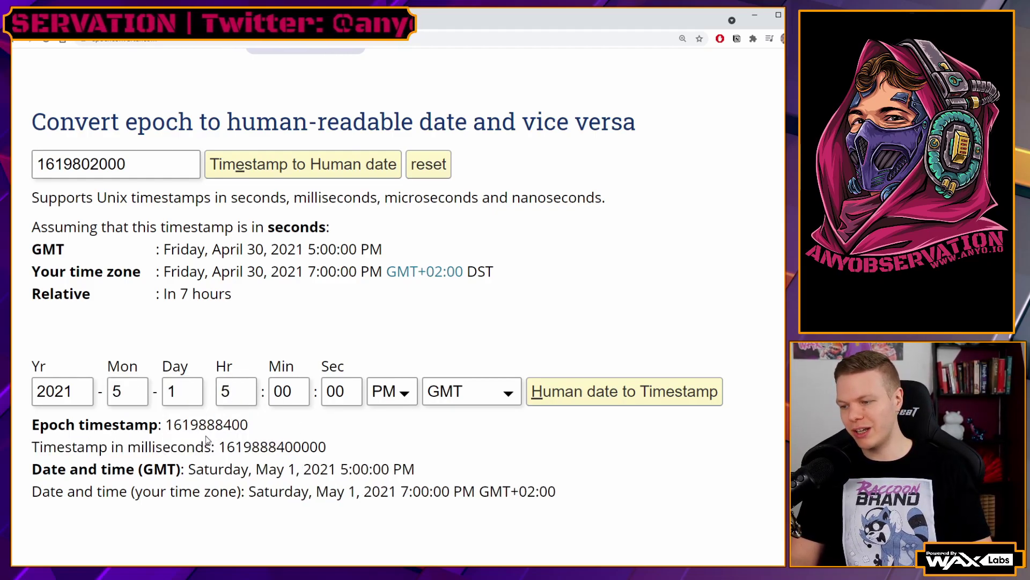
{"action": "left_click", "coordinate": [391, 391]}
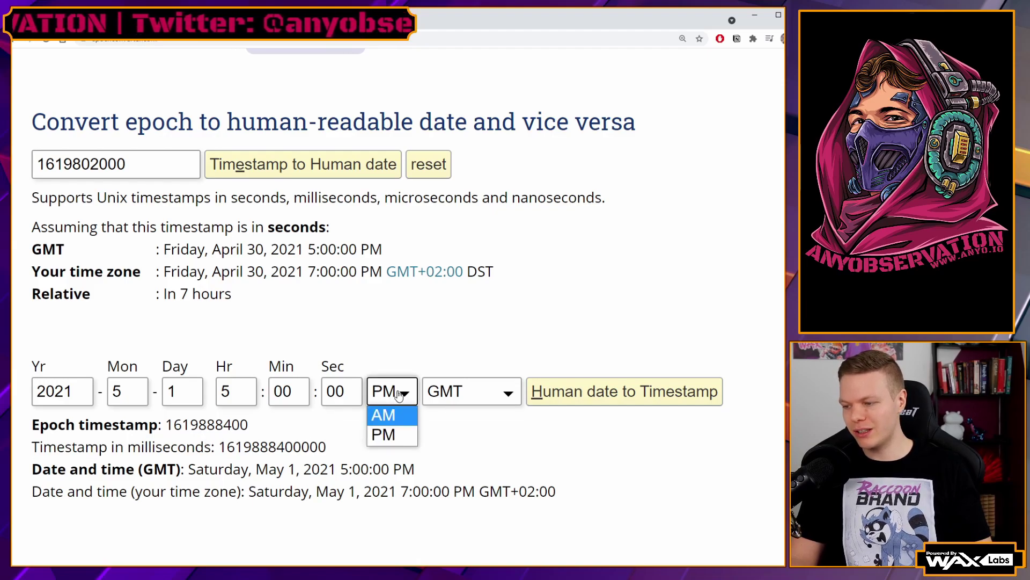
{"action": "left_click", "coordinate": [462, 391]}
{"action": "left_click", "coordinate": [465, 419]}
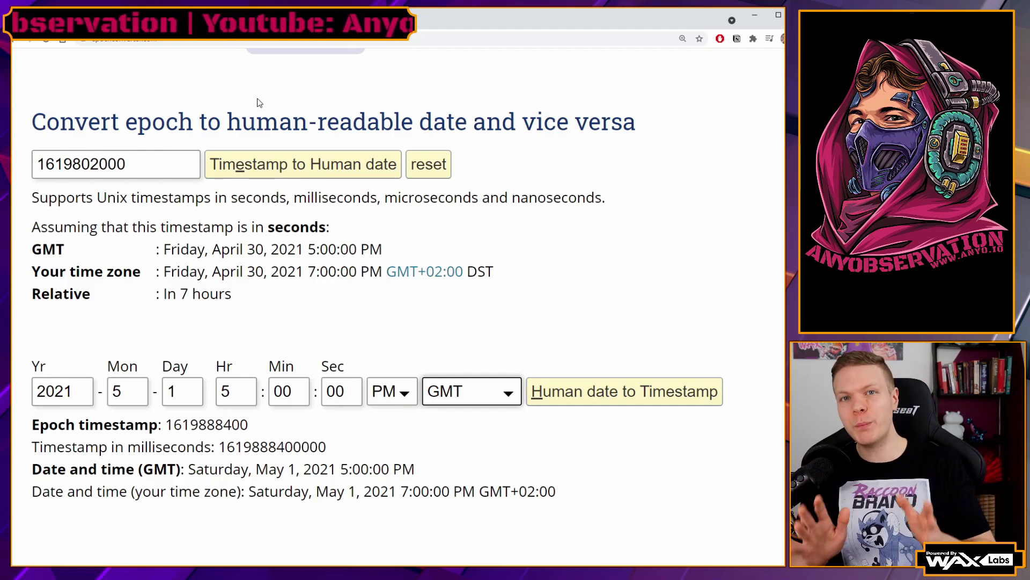
{"action": "key", "text": "ctrl+Tab"}
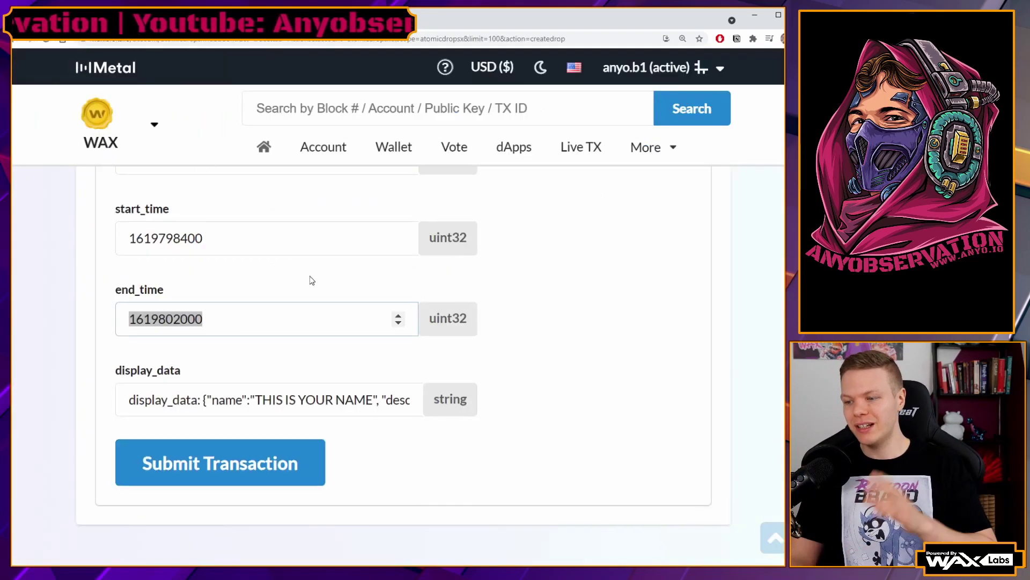
- Set display_data name 'This is an example for the Youtube video' with a subscribe/telegram description, and submit
{"action": "scroll", "coordinate": [269, 311], "scroll_direction": "down", "scroll_amount": 1}
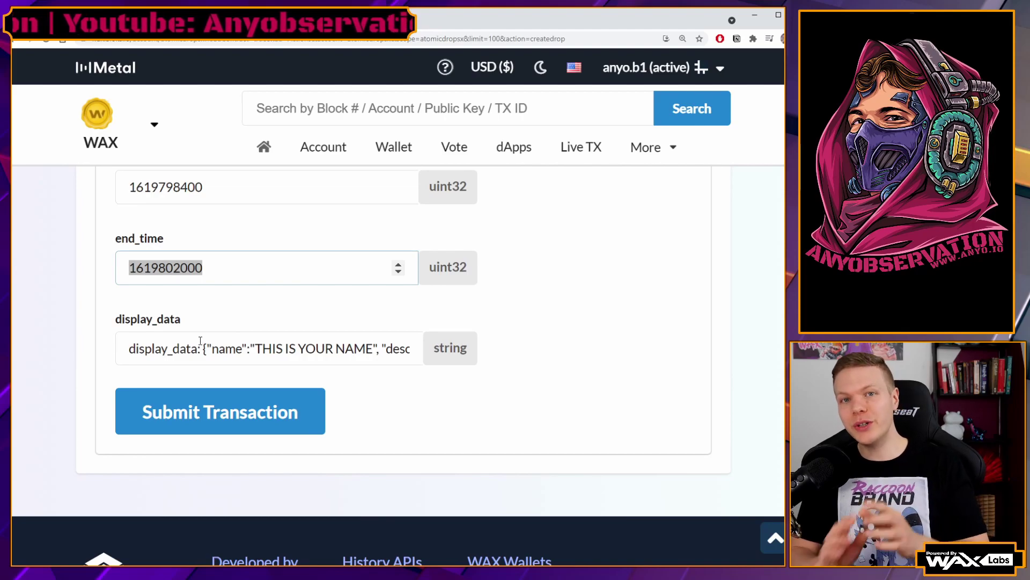
{"action": "left_click_drag", "start_coordinate": [179, 346], "coordinate": [122, 344]}
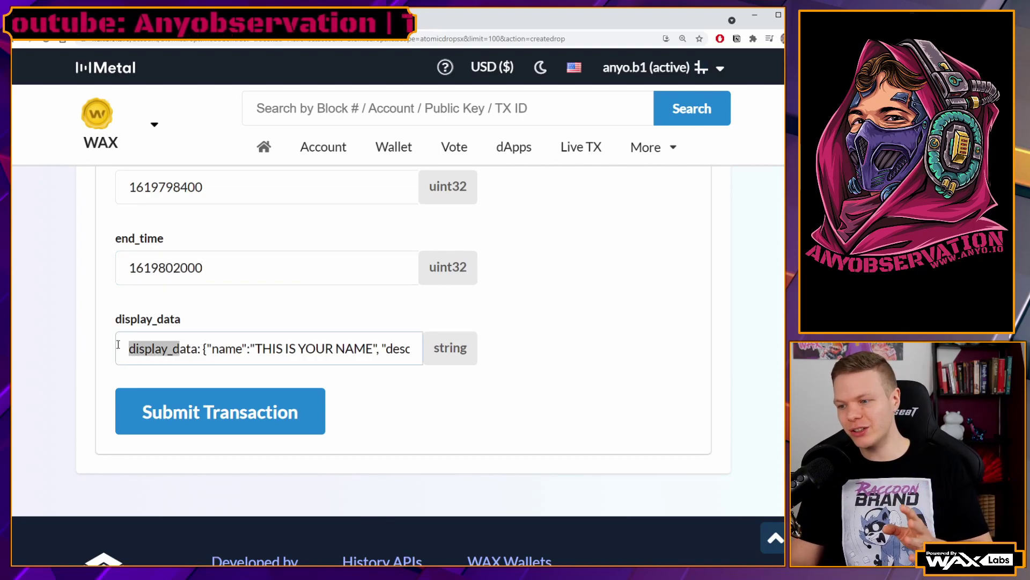
{"action": "double_click", "coordinate": [165, 348]}
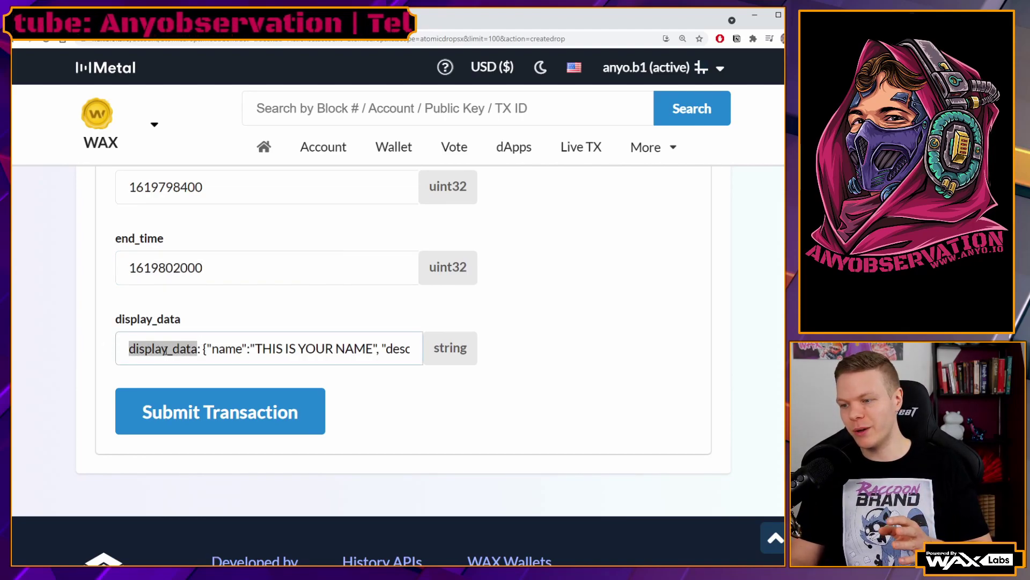
{"action": "left_click", "coordinate": [208, 350]}
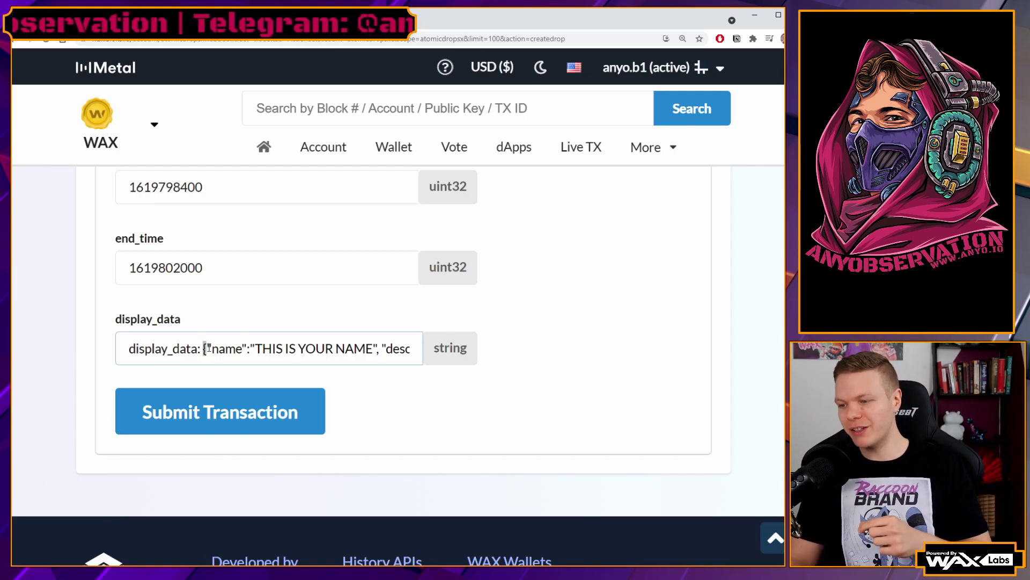
{"action": "double_click", "coordinate": [241, 347]}
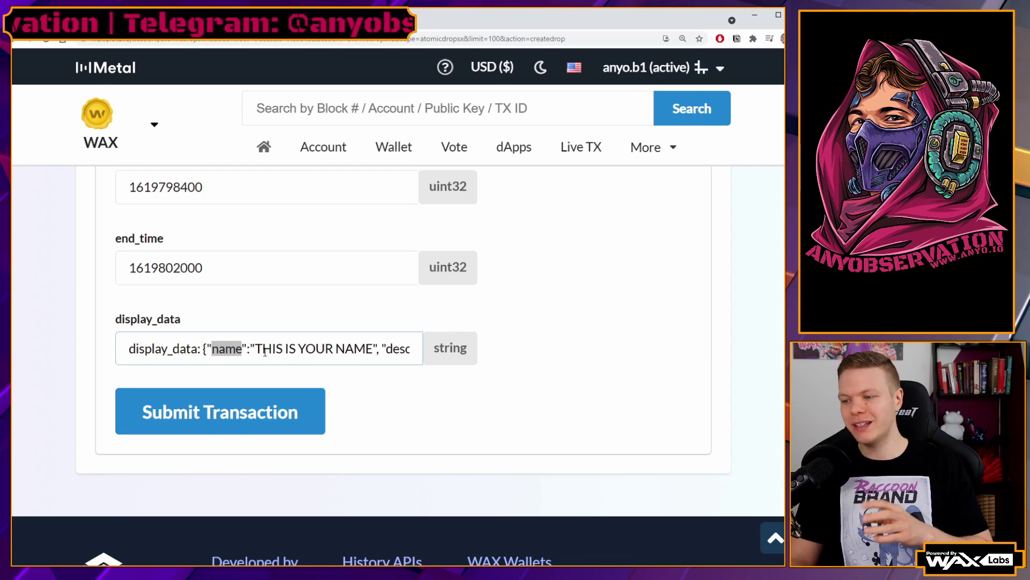
{"action": "left_click_drag", "start_coordinate": [255, 349], "coordinate": [373, 349]}
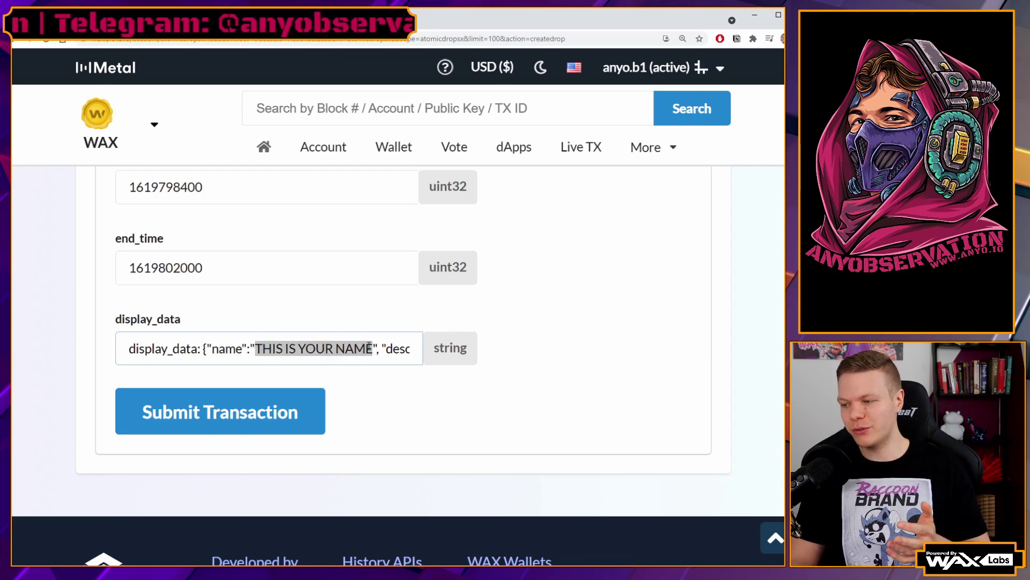
{"action": "type", "text": "This is an example"}
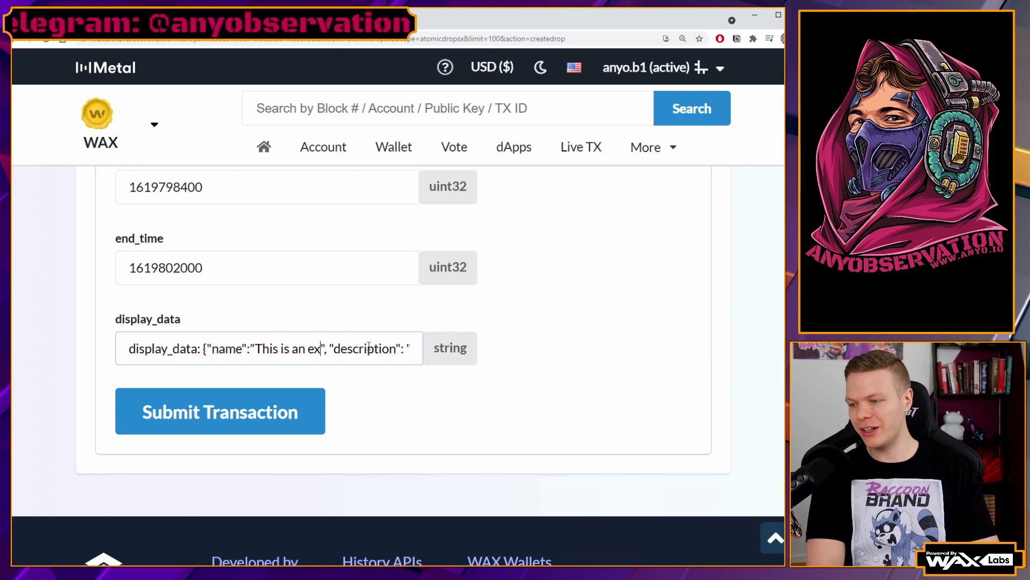
{"action": "type", "text": " for the Youtube "}
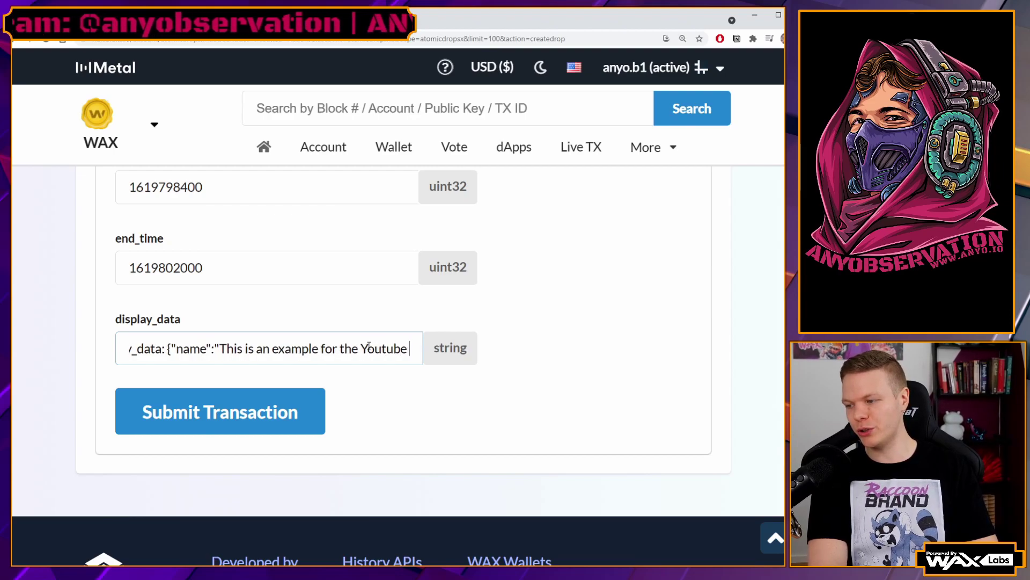
{"action": "type", "text": "video\""}
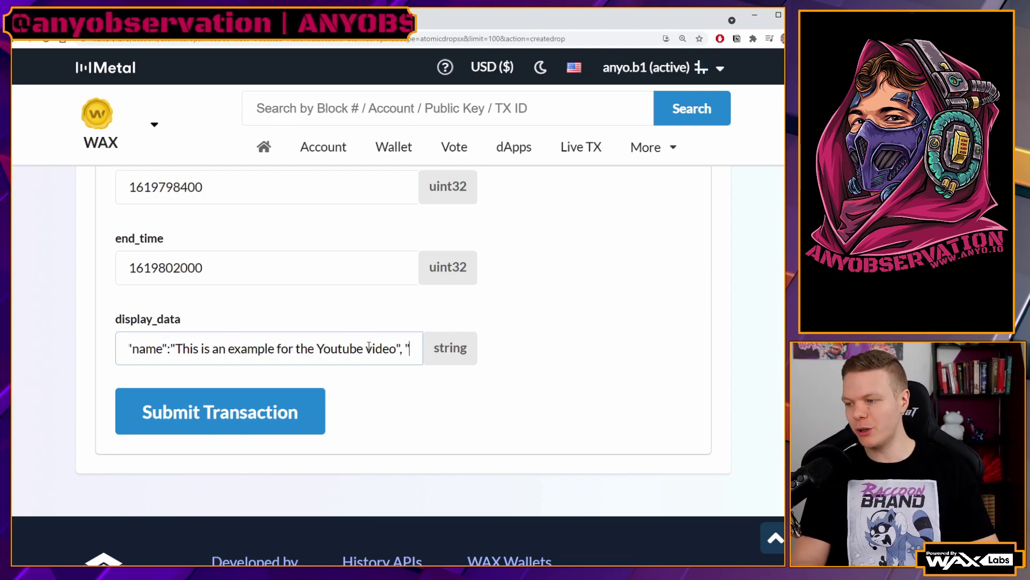
{"action": "type", "text": ",\"description\": \"THIS IS YOUR TEXT"}
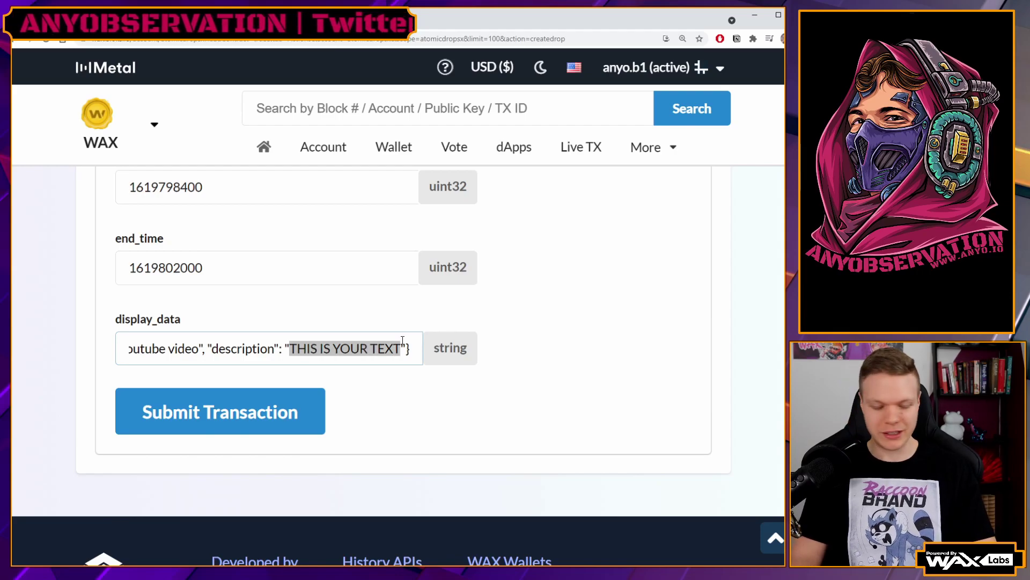
{"action": "type", "text": "This is my"}
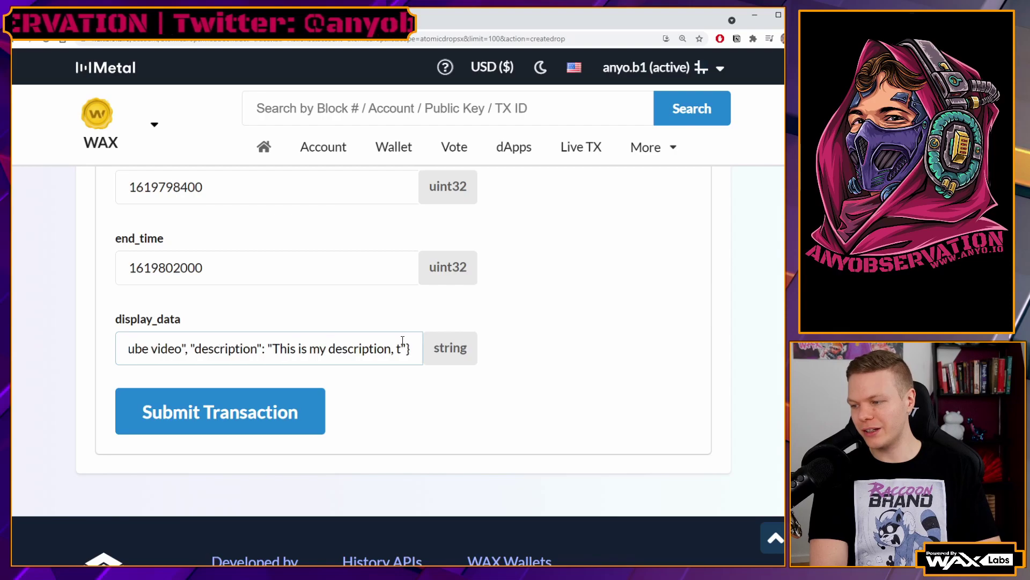
{"action": "type", "text": " description, go and subsc"}
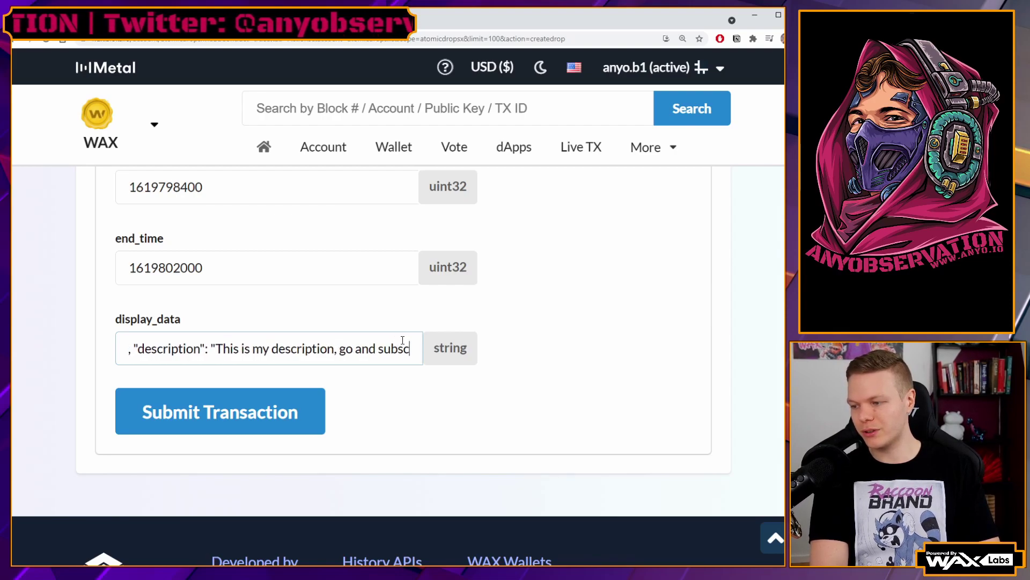
{"action": "type", "text": "ribe to my  yout"}
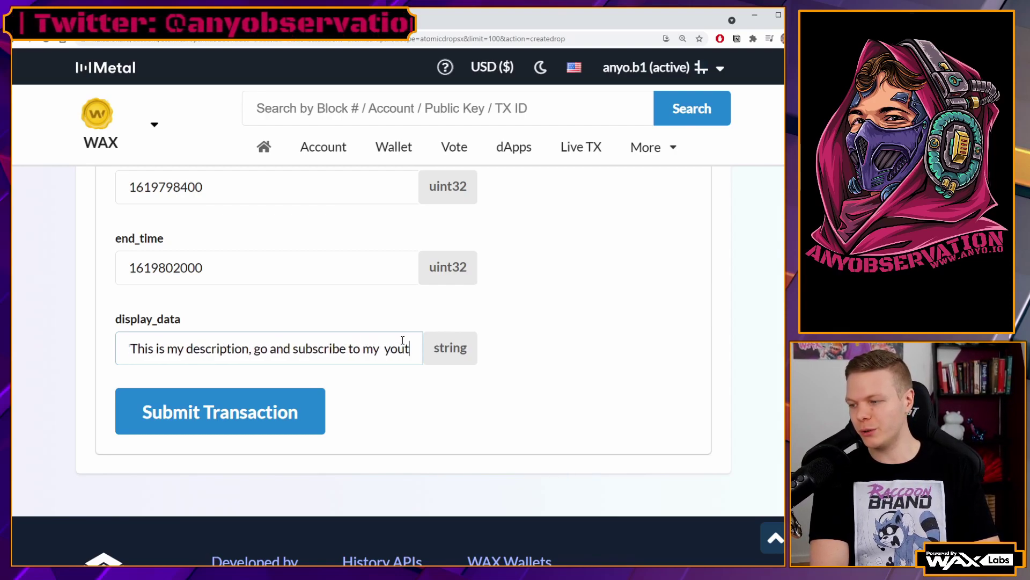
{"action": "type", "text": "ube, and joing m"}
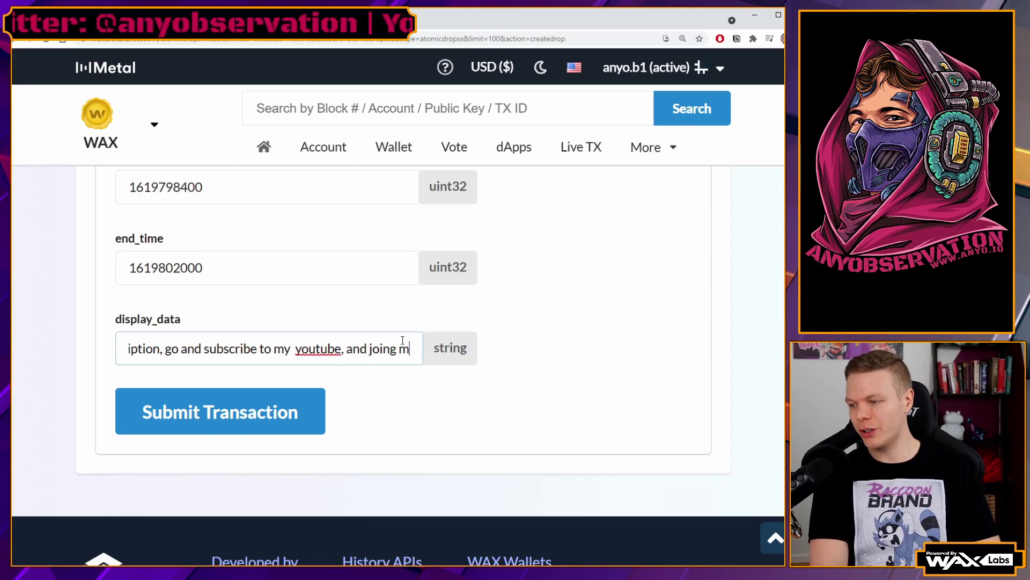
{"action": "type", "text": "y telegram!"}
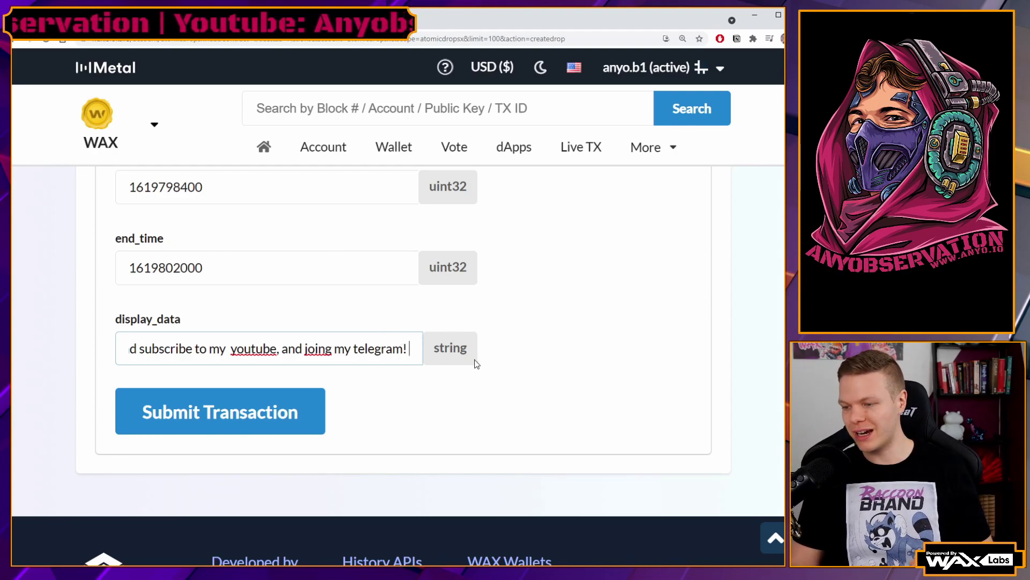
{"action": "left_click", "coordinate": [228, 425]}
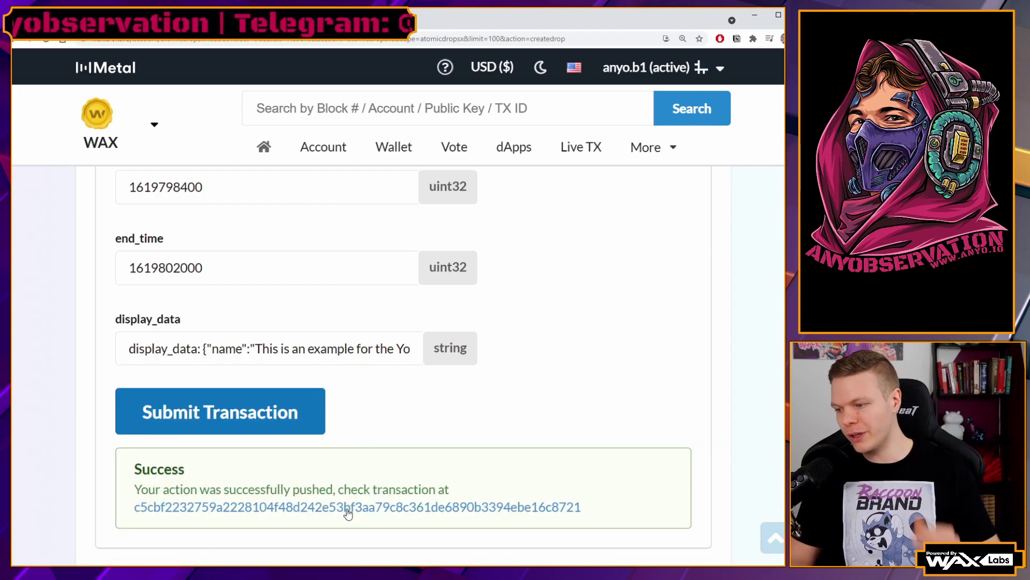
- Open the pushed transaction and review its createdrop data: template 17352, listing_price 1.00 USD
{"action": "left_click", "coordinate": [381, 508]}
{"action": "scroll", "coordinate": [424, 456], "scroll_direction": "down", "scroll_amount": 5}
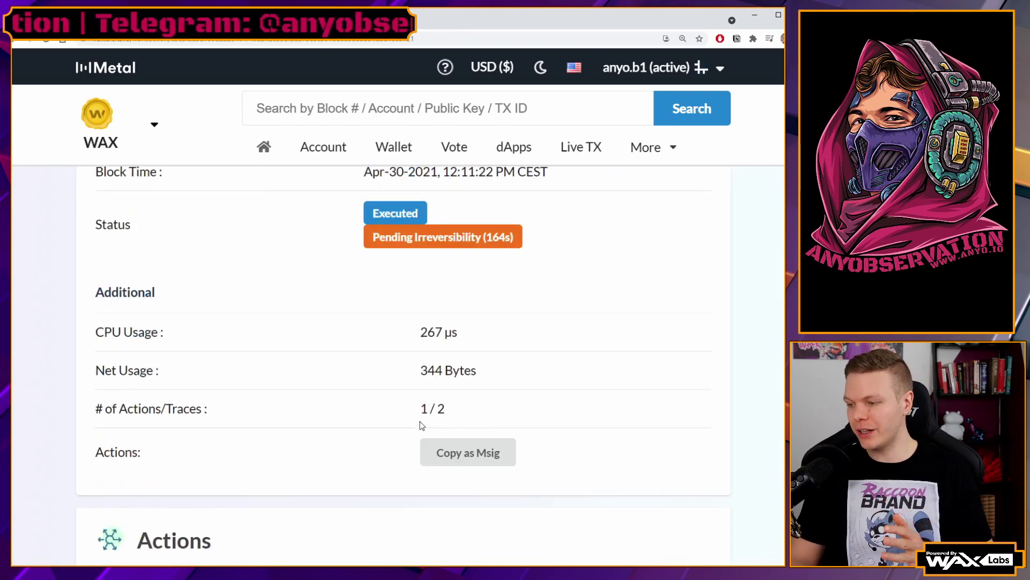
{"action": "scroll", "coordinate": [445, 415], "scroll_direction": "down", "scroll_amount": 5}
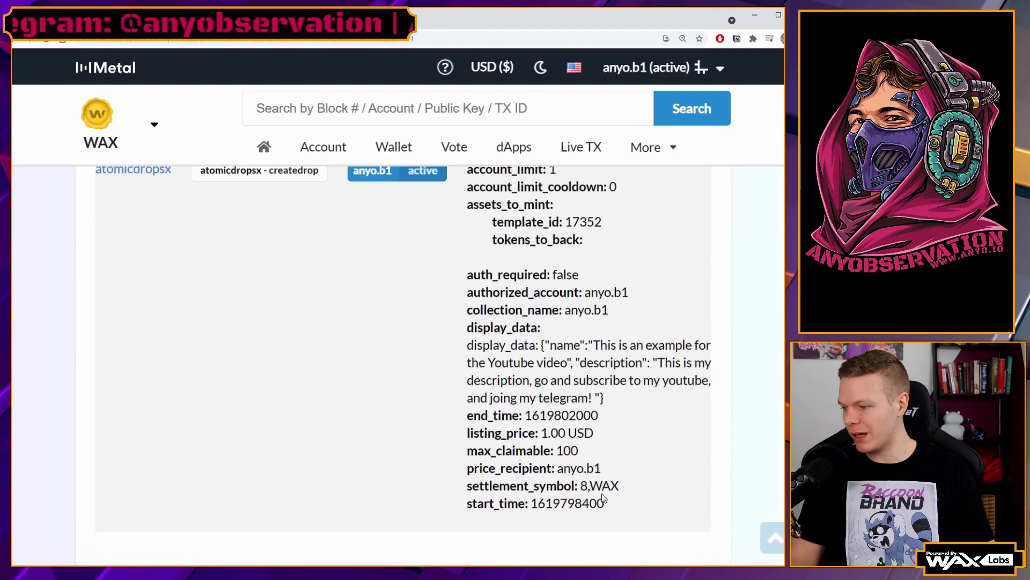
{"action": "scroll", "coordinate": [600, 487], "scroll_direction": "up", "scroll_amount": 2}
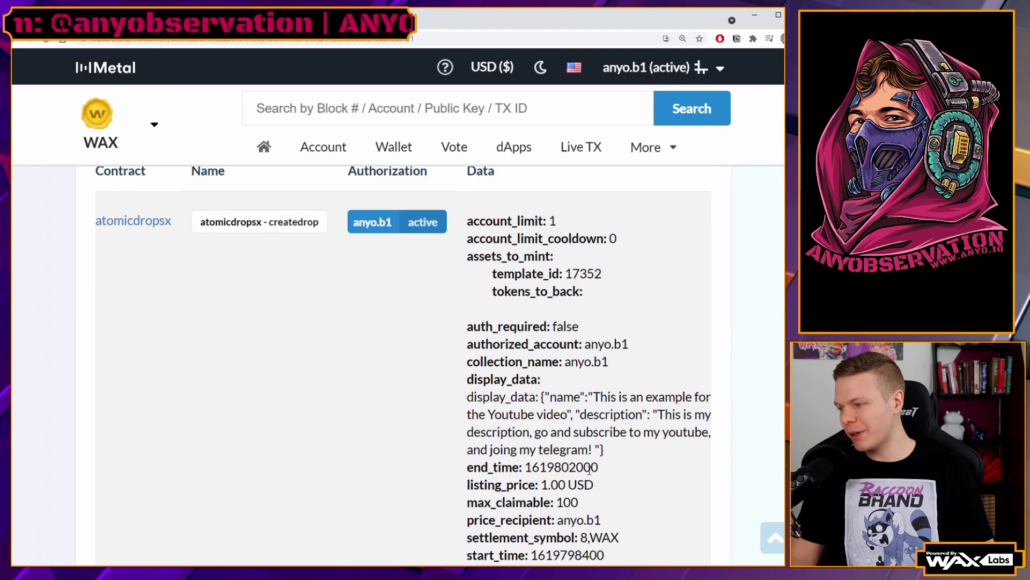
{"action": "scroll", "coordinate": [555, 376], "scroll_direction": "down", "scroll_amount": 3}
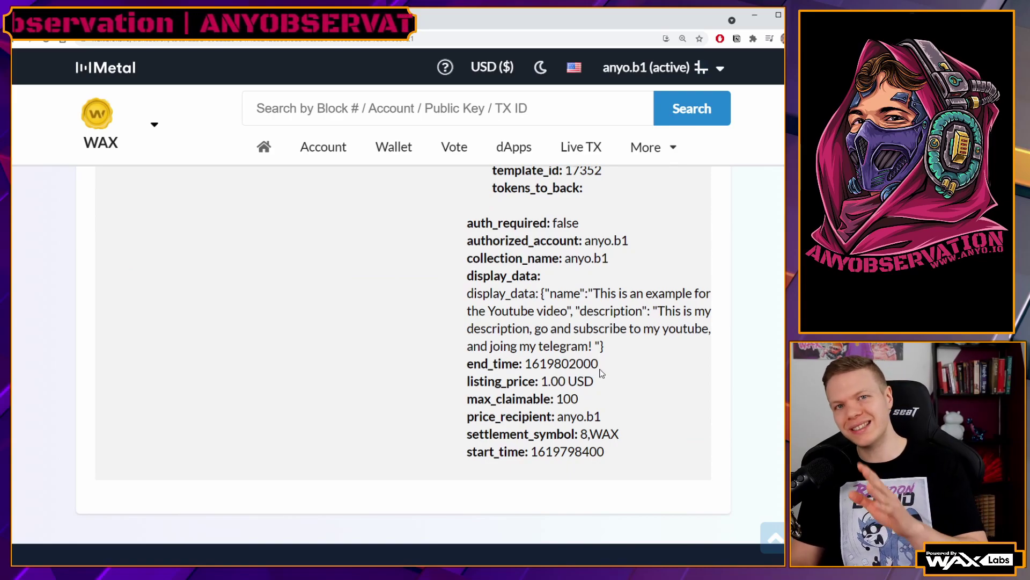
{"action": "scroll", "coordinate": [615, 450], "scroll_direction": "up", "scroll_amount": 1}
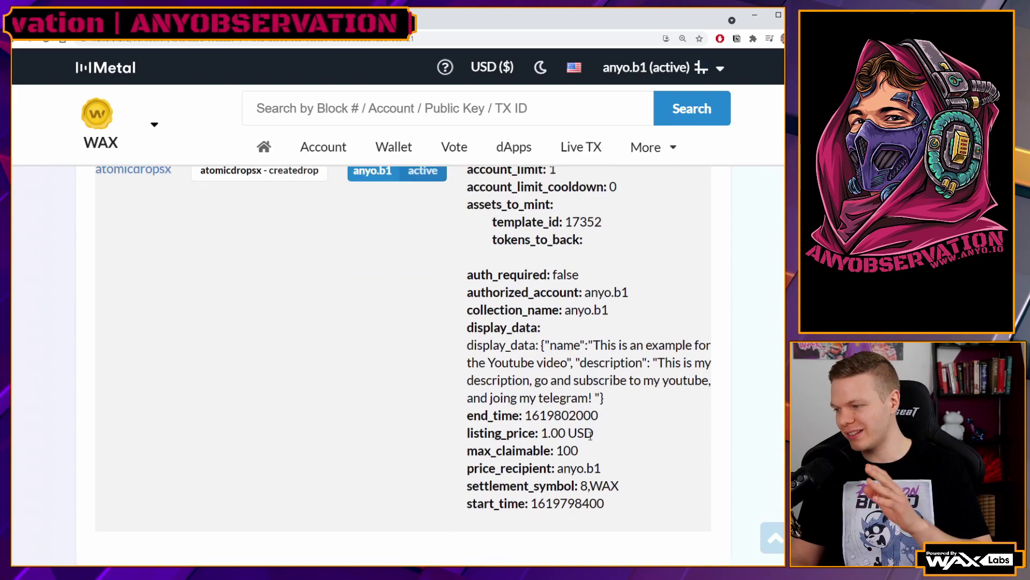
{"action": "scroll", "coordinate": [576, 416], "scroll_direction": "up", "scroll_amount": 1}
{"action": "scroll", "coordinate": [316, 306], "scroll_direction": "up", "scroll_amount": 2}
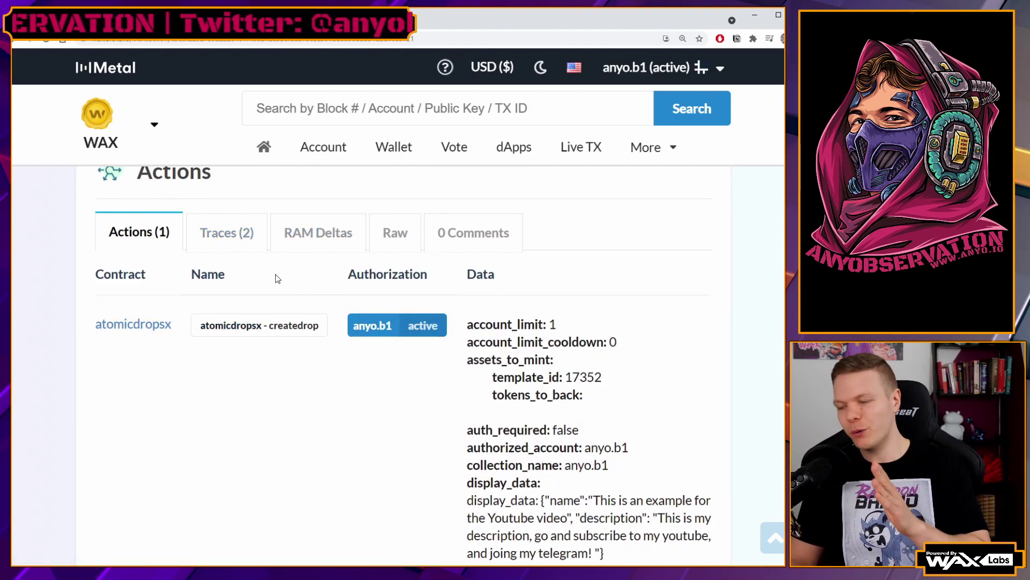
- Copy the new drop_id 28242 from the lognewdrop entry in the transaction traces
{"action": "left_click", "coordinate": [226, 232]}
{"action": "scroll", "coordinate": [256, 307], "scroll_direction": "down", "scroll_amount": 10}
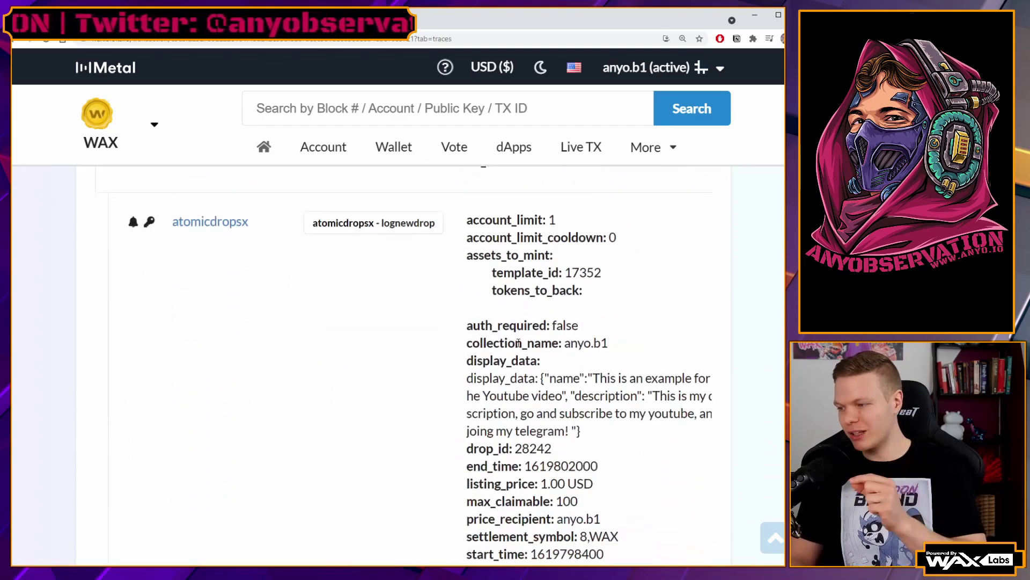
{"action": "triple_click", "coordinate": [489, 398]}
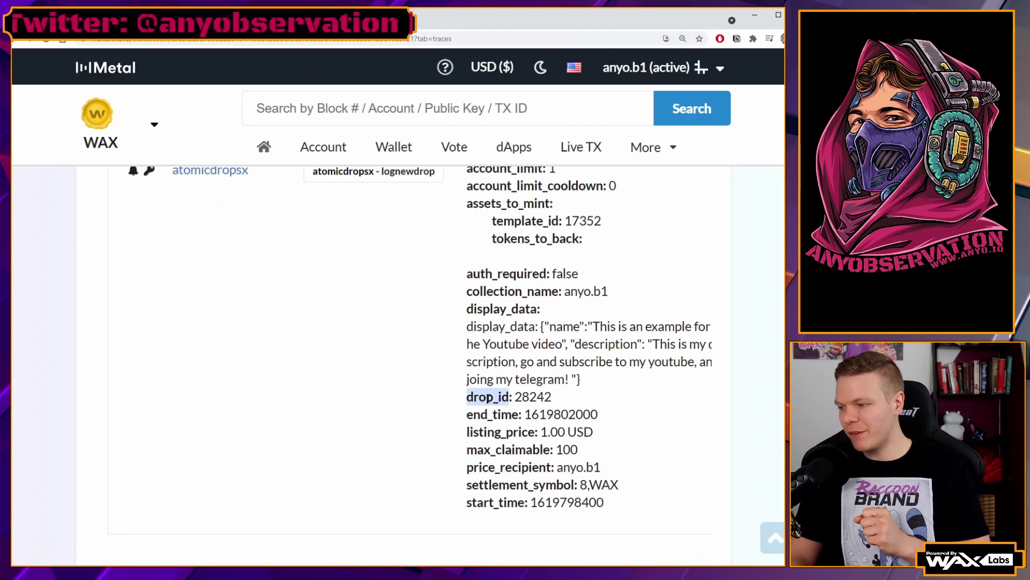
{"action": "double_click", "coordinate": [539, 398]}
{"action": "key", "text": "ctrl+c"}
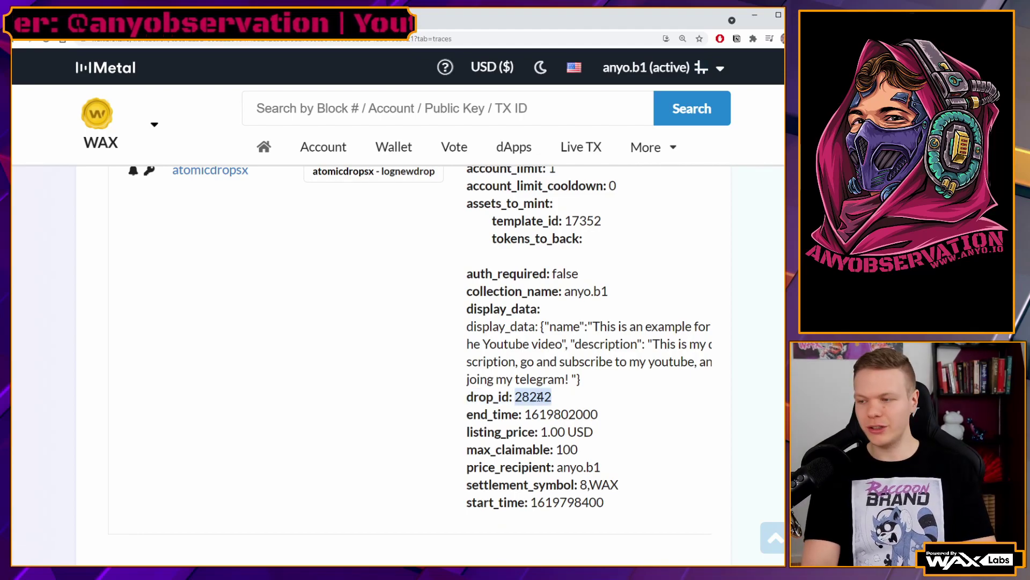
- Load wax.atomichub.io/drops/28242 in a new browser tab
{"action": "key", "text": "ctrl+t"}
{"action": "type", "text": "wax.atomichub.io/drops/"}
{"action": "key", "text": "ctrl+v"}
{"action": "key", "text": "Return"}
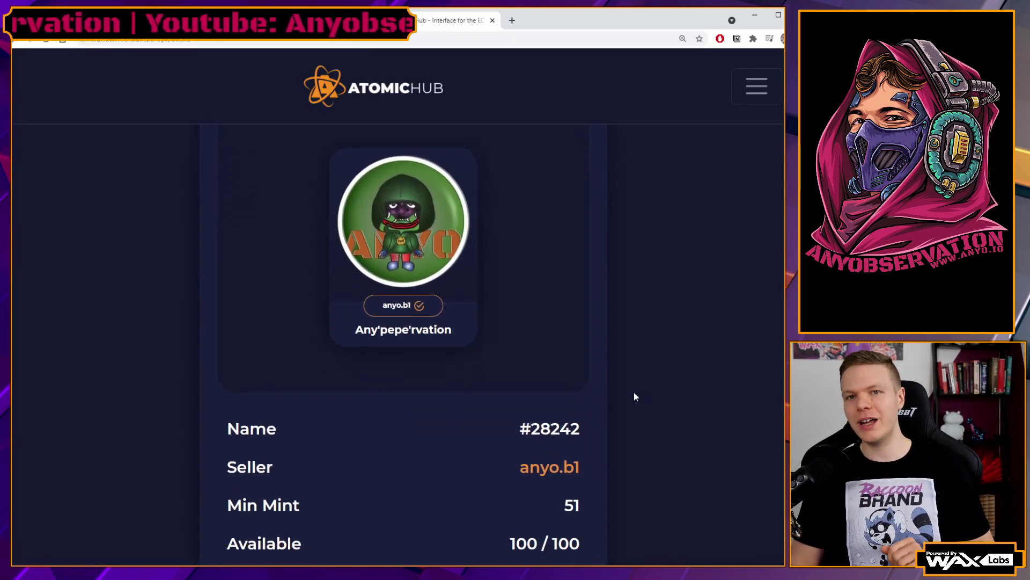
- Check drop #28242 shows $1.00 (3.88 WAX), 1h ending, 100 / 100 available and min mint 51
{"action": "scroll", "coordinate": [636, 387], "scroll_direction": "down", "scroll_amount": 4}
{"action": "scroll", "coordinate": [532, 392], "scroll_direction": "down", "scroll_amount": 2}
{"action": "scroll", "coordinate": [387, 431], "scroll_direction": "down", "scroll_amount": 1}
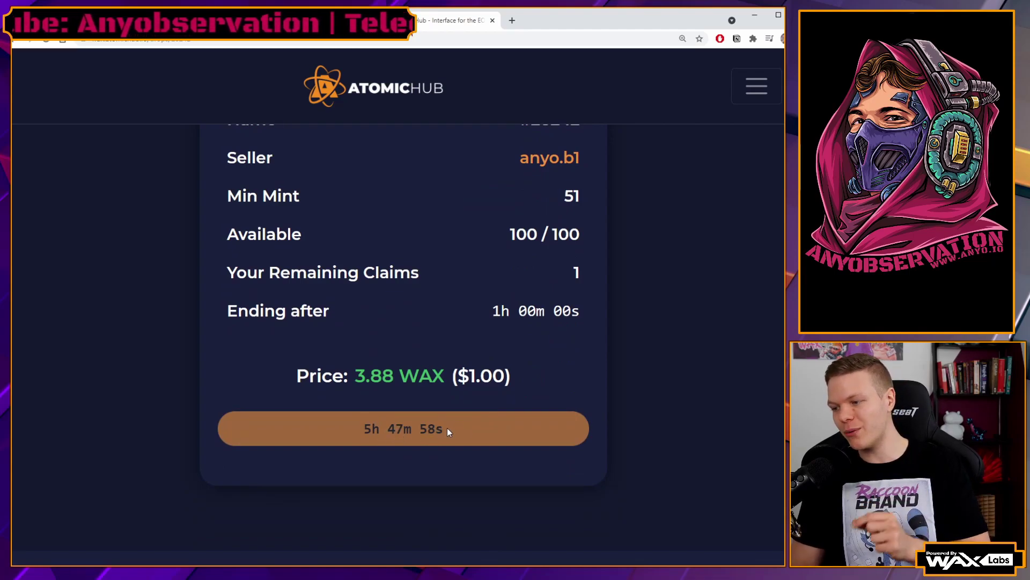
{"action": "double_click", "coordinate": [484, 376]}
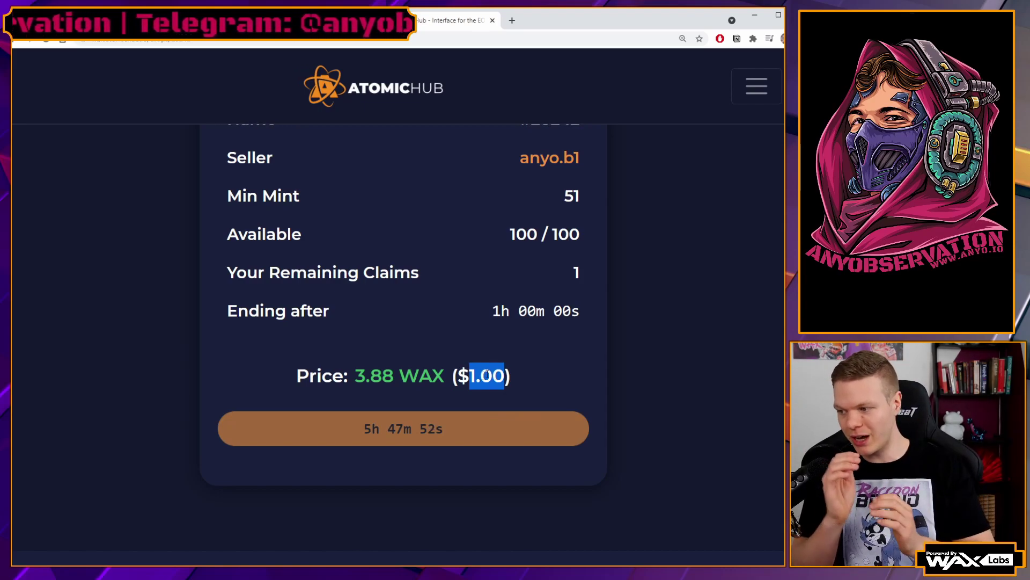
{"action": "triple_click", "coordinate": [394, 375]}
{"action": "left_click_drag", "start_coordinate": [355, 376], "coordinate": [513, 375]}
{"action": "left_click", "coordinate": [524, 374]}
{"action": "scroll", "coordinate": [472, 384], "scroll_direction": "up", "scroll_amount": 2}
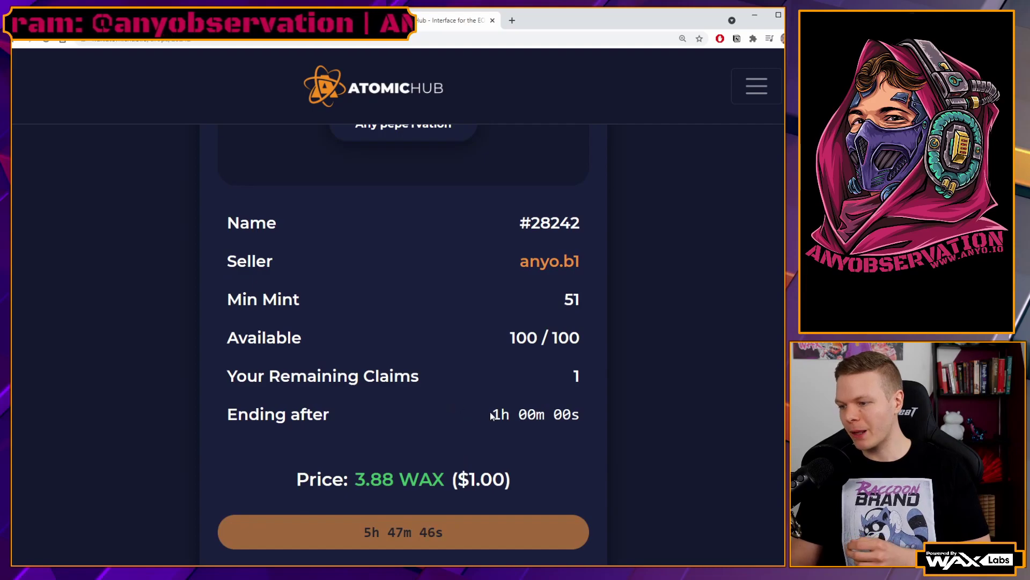
{"action": "mouse_move", "coordinate": [514, 414]}
{"action": "left_mouse_down"}
{"action": "mouse_move", "coordinate": [528, 414]}
{"action": "mouse_move", "coordinate": [508, 416]}
{"action": "left_mouse_up"}
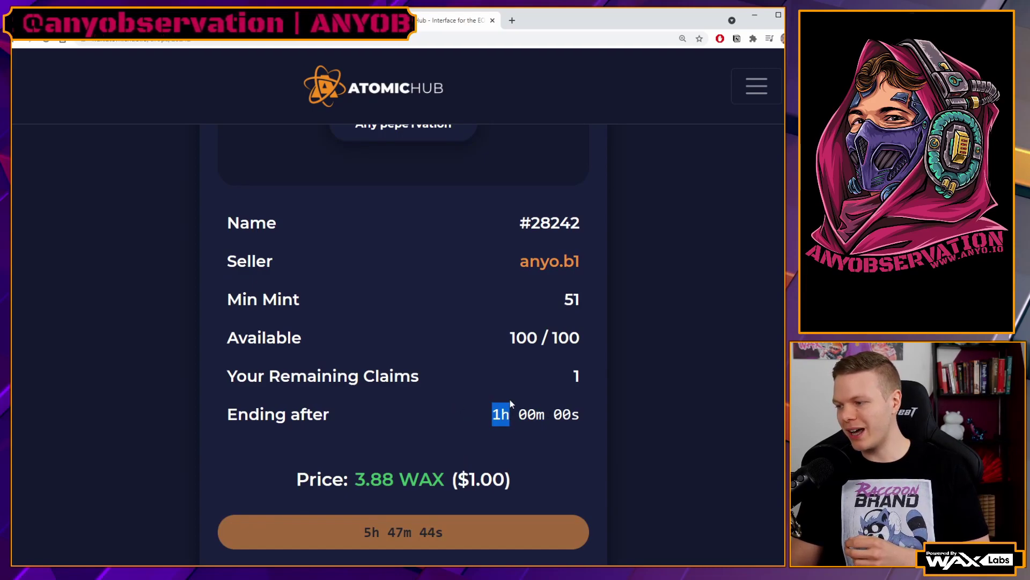
{"action": "triple_click", "coordinate": [555, 337]}
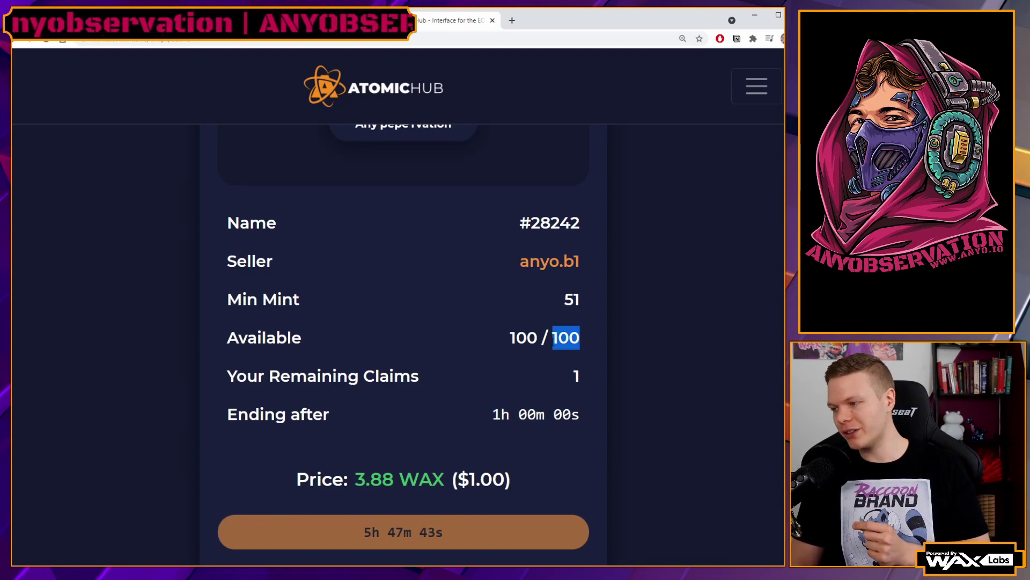
{"action": "left_click", "coordinate": [567, 333]}
{"action": "double_click", "coordinate": [580, 299]}
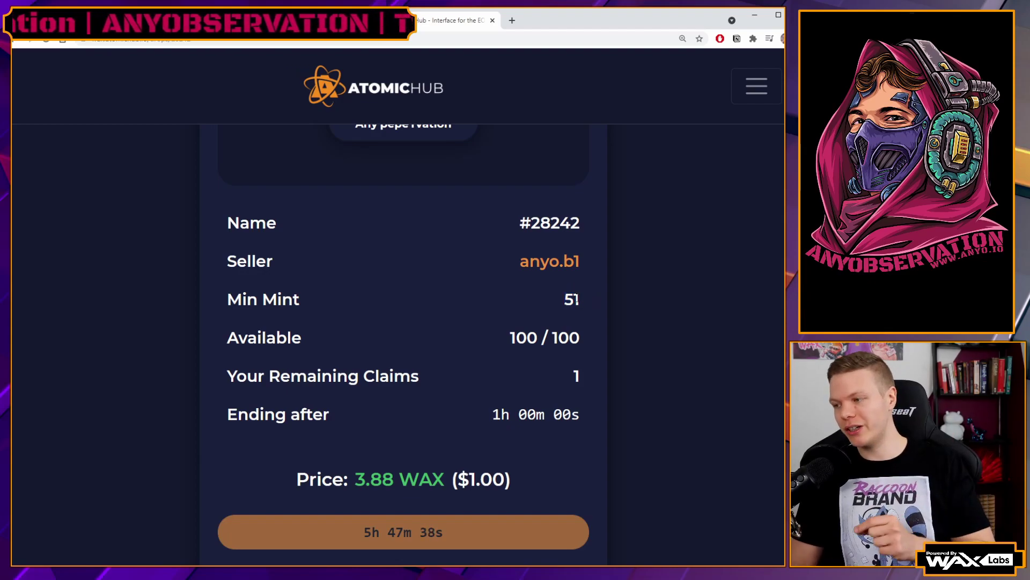
{"action": "scroll", "coordinate": [600, 292], "scroll_direction": "down", "scroll_amount": 3}
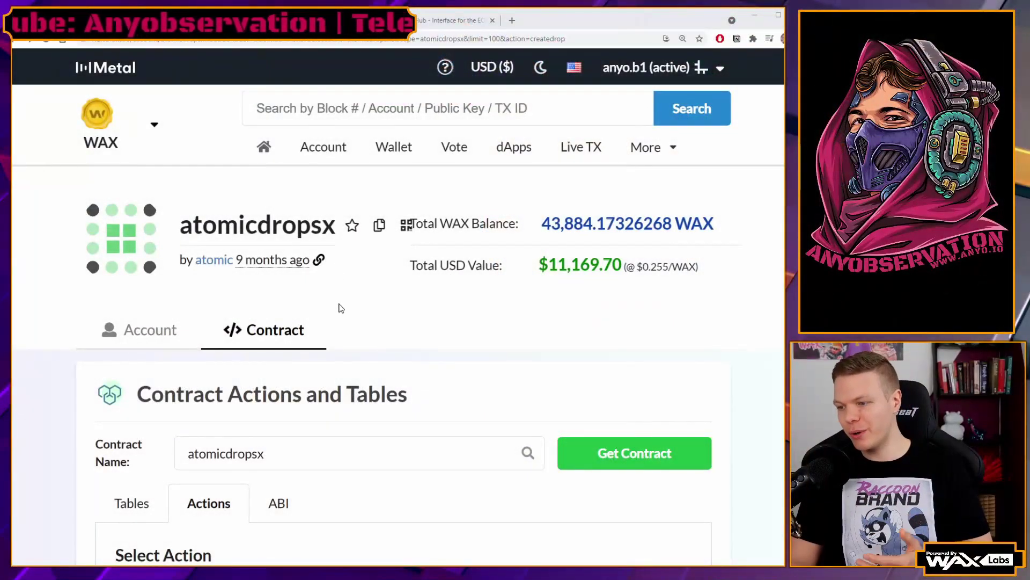
- Search the atomicdropsx actions page for 'create', matching createdrop and createkey
{"action": "scroll", "coordinate": [259, 253], "scroll_direction": "down", "scroll_amount": 4}
{"action": "scroll", "coordinate": [288, 276], "scroll_direction": "up", "scroll_amount": 4}
{"action": "scroll", "coordinate": [301, 281], "scroll_direction": "down", "scroll_amount": 7}
{"action": "scroll", "coordinate": [391, 295], "scroll_direction": "down", "scroll_amount": 1}
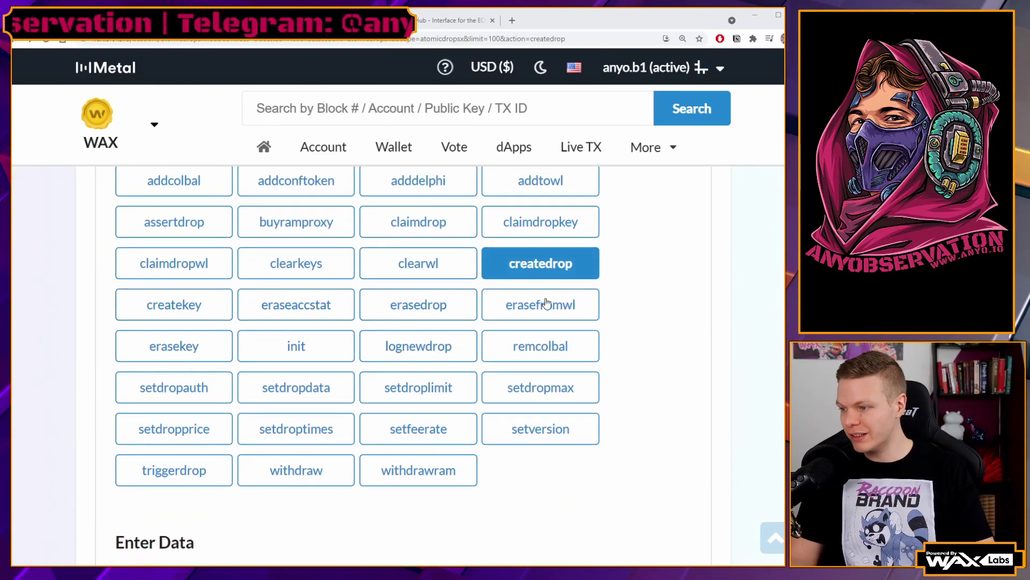
{"action": "key", "text": "ctrl+f"}
{"action": "type", "text": "addkey"}
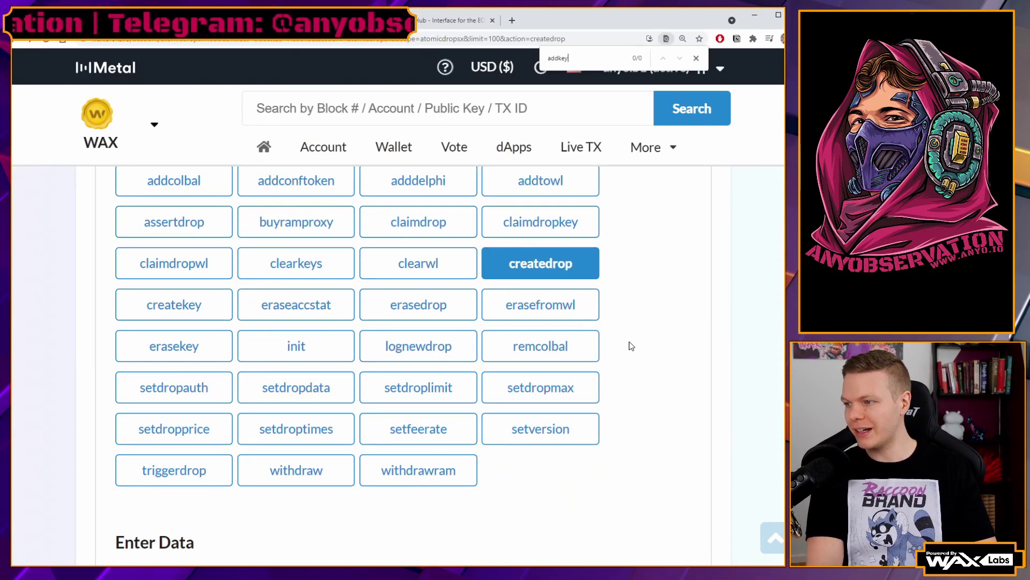
{"action": "key", "text": "BackSpace"}
{"action": "key", "text": "BackSpace"}
{"action": "key", "text": "BackSpace"}
{"action": "key", "text": "BackSpace"}
{"action": "type", "text": "create"}
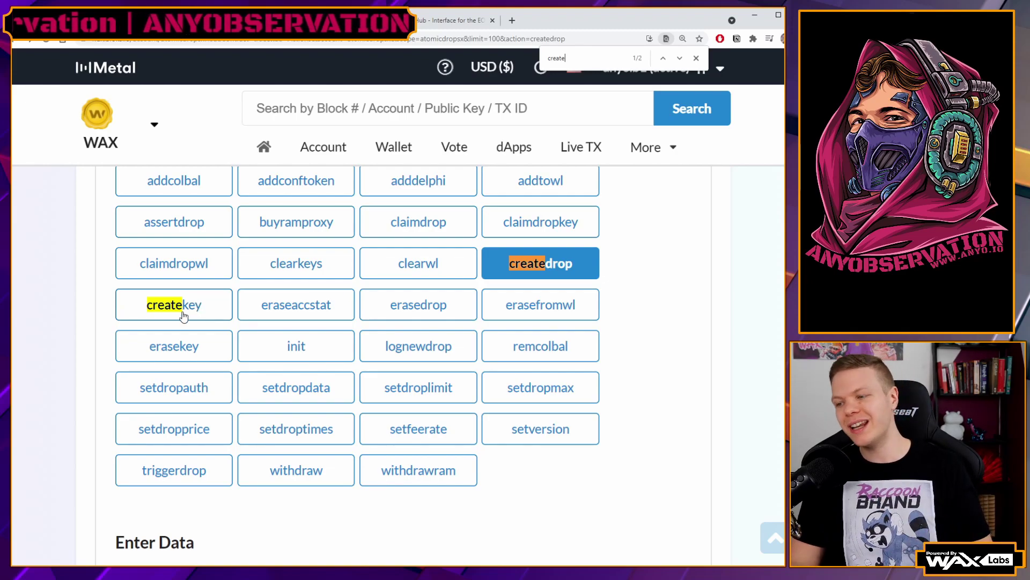
- Open the createkey action and look over its authorized_account, drop_id, key and key_limit fields
{"action": "left_click", "coordinate": [184, 317]}
{"action": "scroll", "coordinate": [267, 335], "scroll_direction": "down", "scroll_amount": 5}
{"action": "scroll", "coordinate": [213, 353], "scroll_direction": "down", "scroll_amount": 2}
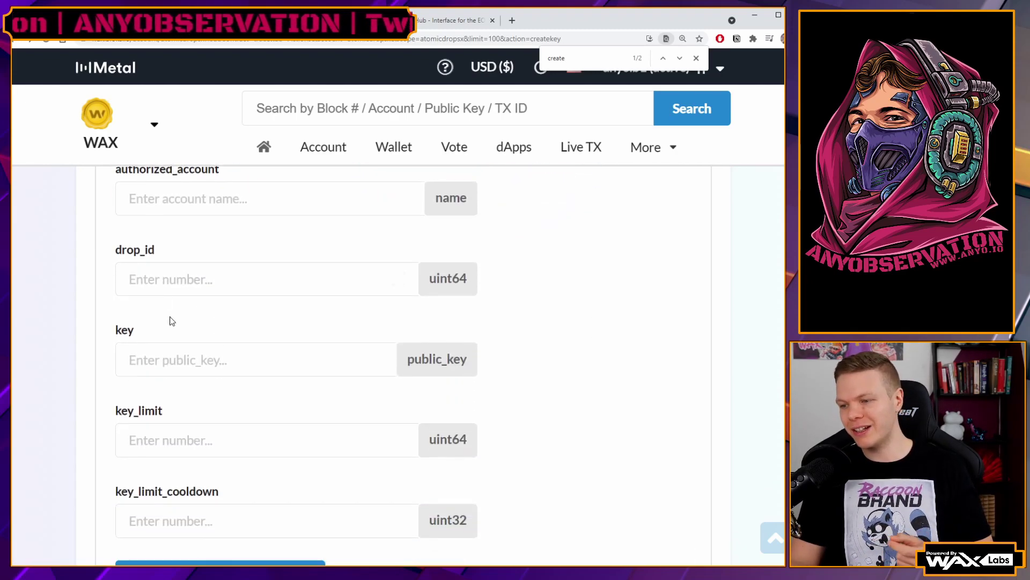
{"action": "scroll", "coordinate": [202, 345], "scroll_direction": "down", "scroll_amount": 2}
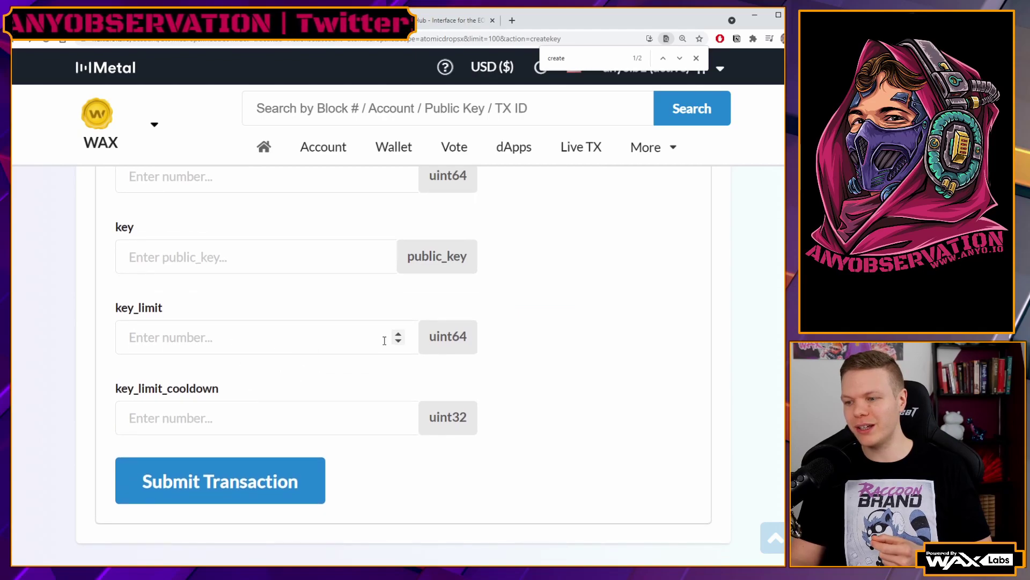
{"action": "scroll", "coordinate": [384, 336], "scroll_direction": "up", "scroll_amount": 8}
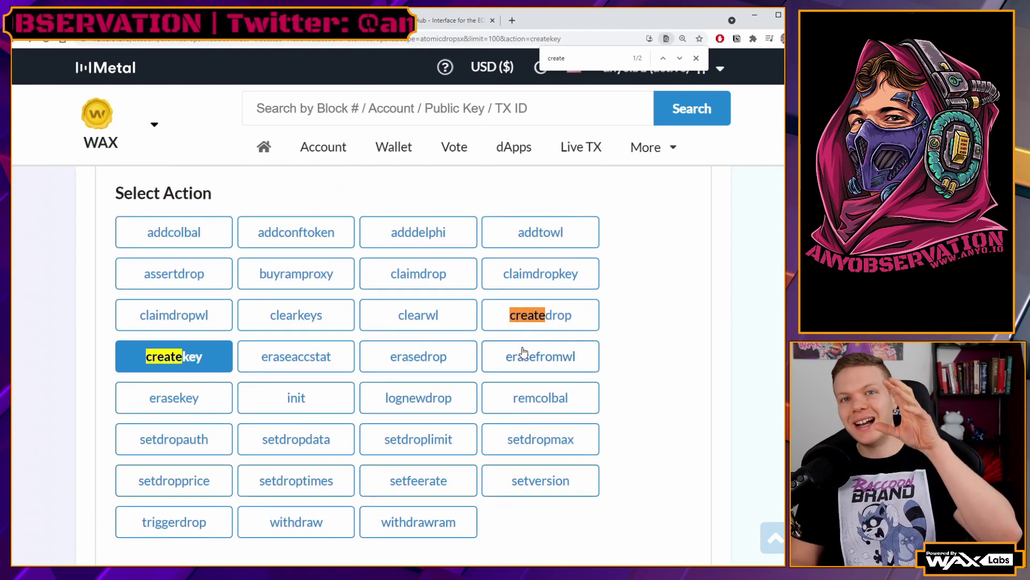